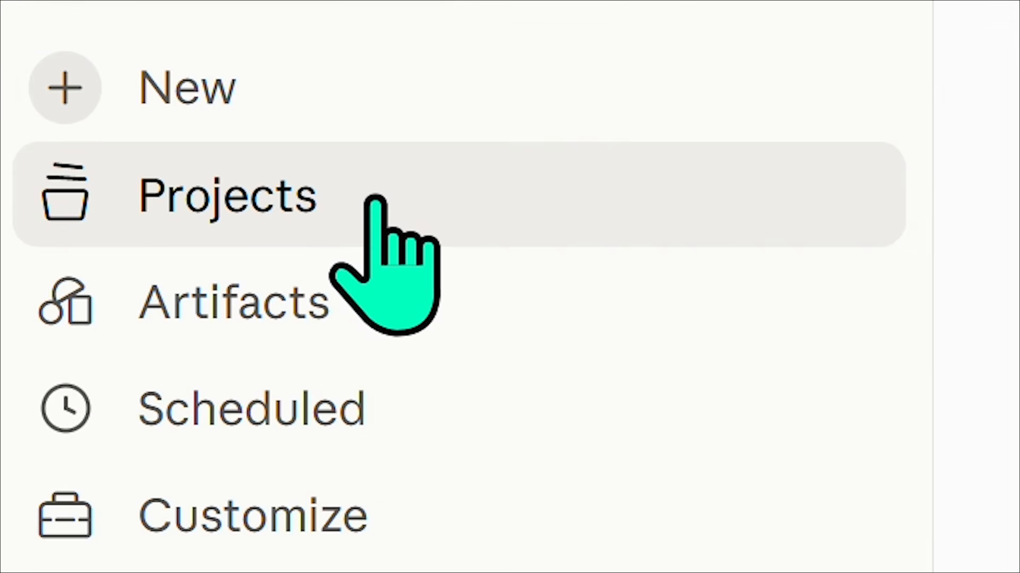
pyautogui.click(375, 202)
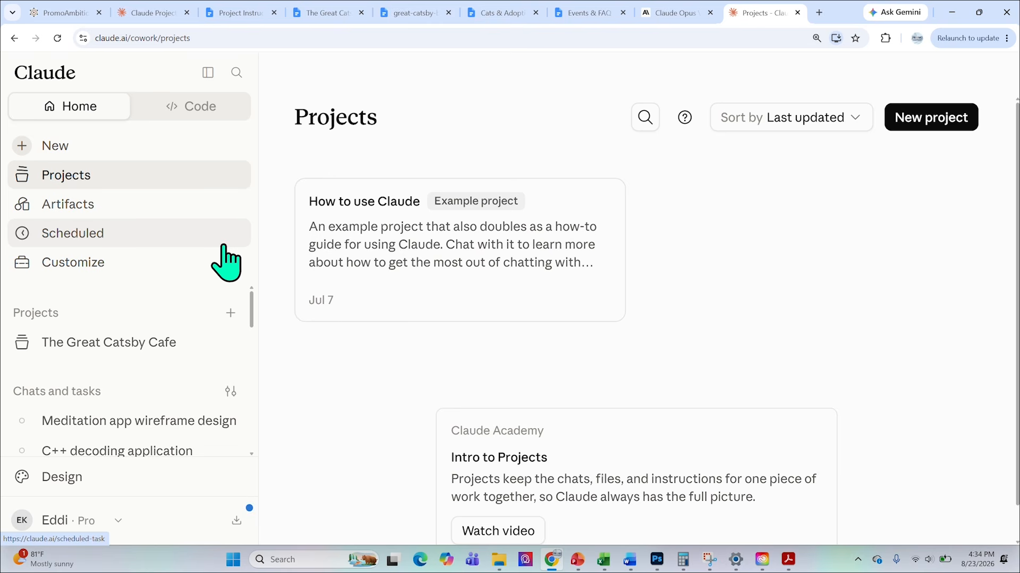
pyautogui.click(657, 560)
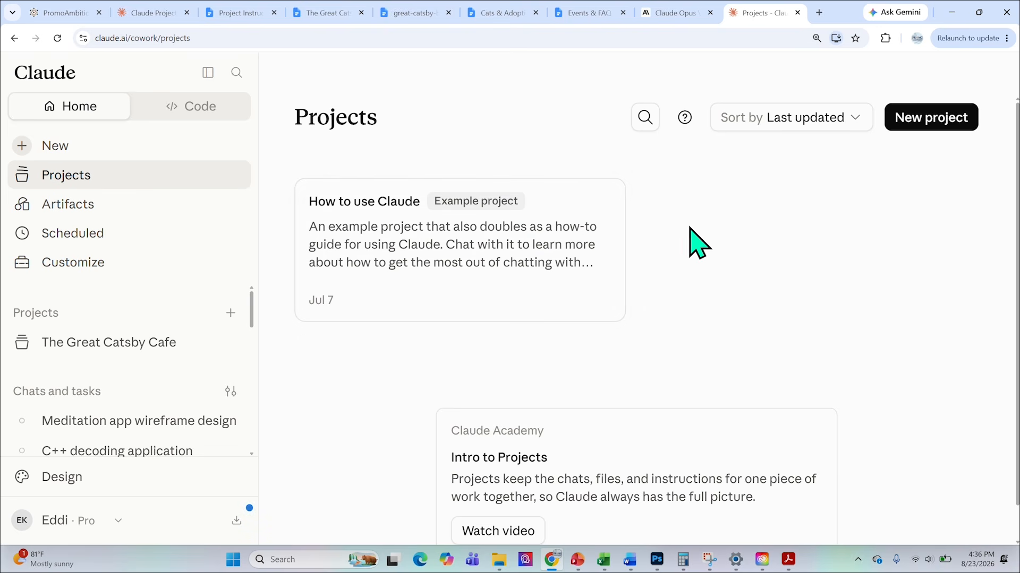
pyautogui.click(89, 146)
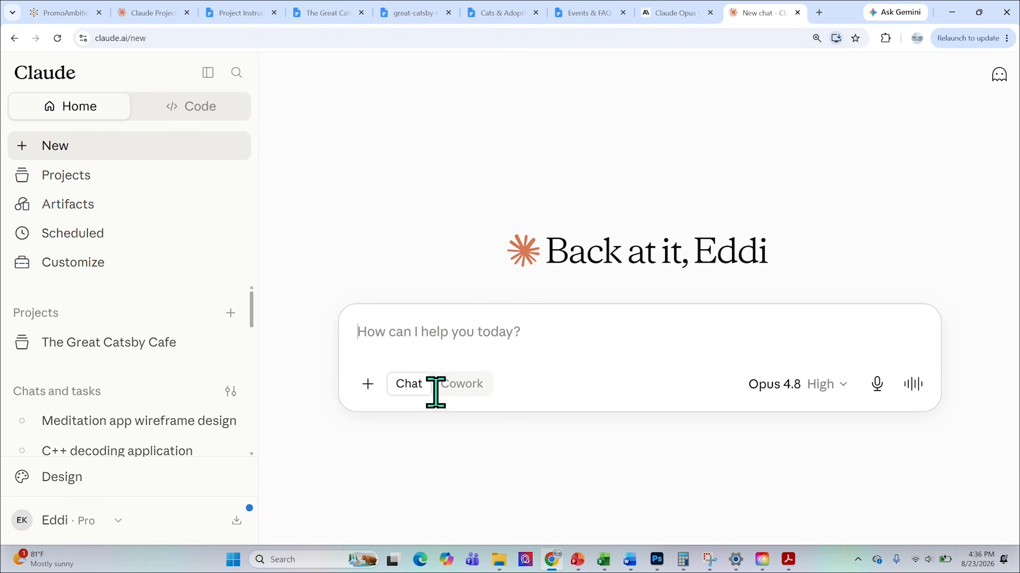
pyautogui.click(585, 351)
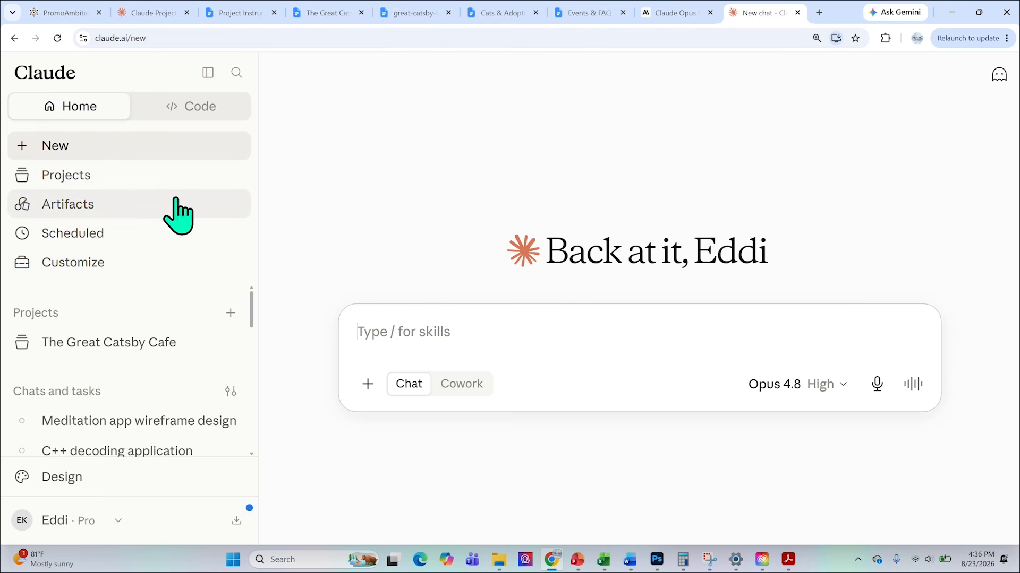
pyautogui.click(151, 197)
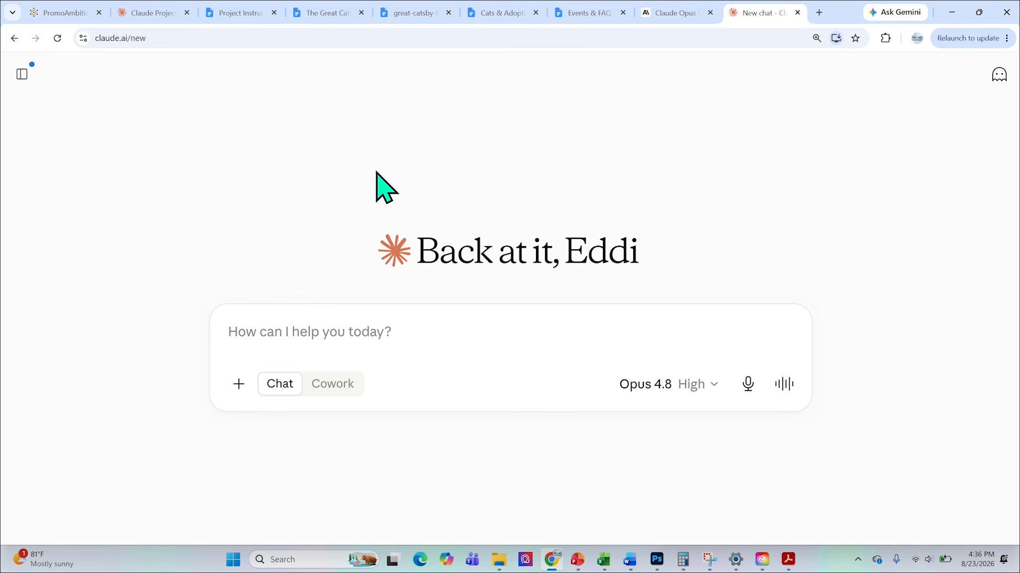
pyautogui.click(26, 79)
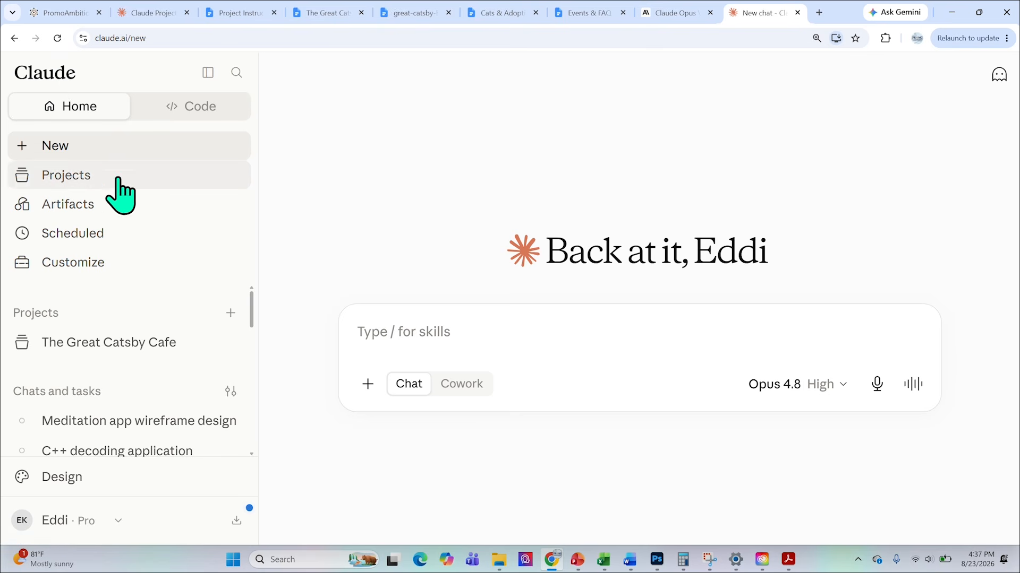
# Start a new project from the Projects page and name it "The Great Catsby Cafe".
pyautogui.click(68, 180)
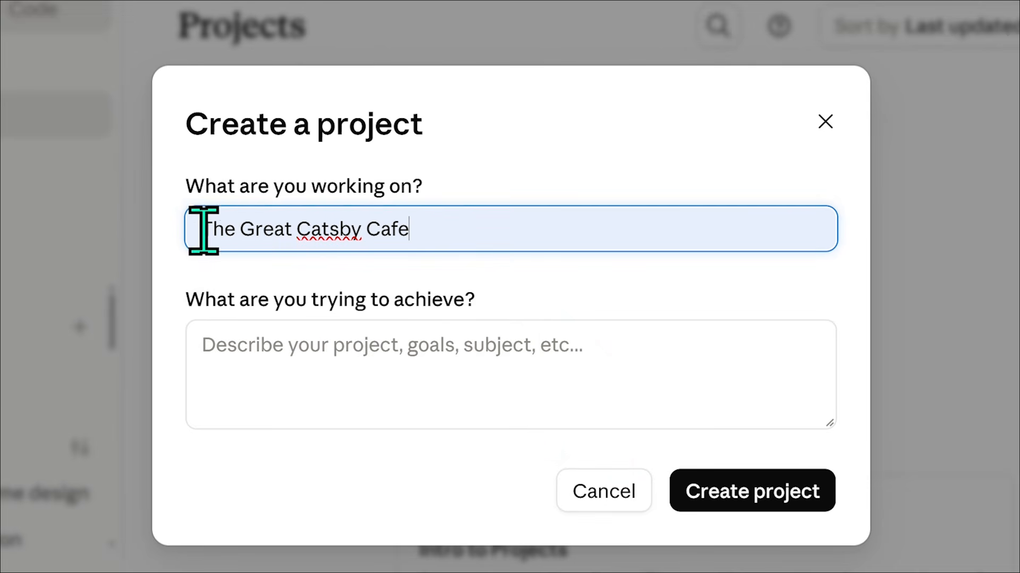
pyautogui.doubleClick(203, 228)
pyautogui.moveTo(254, 240); pyautogui.dragTo(426, 228)
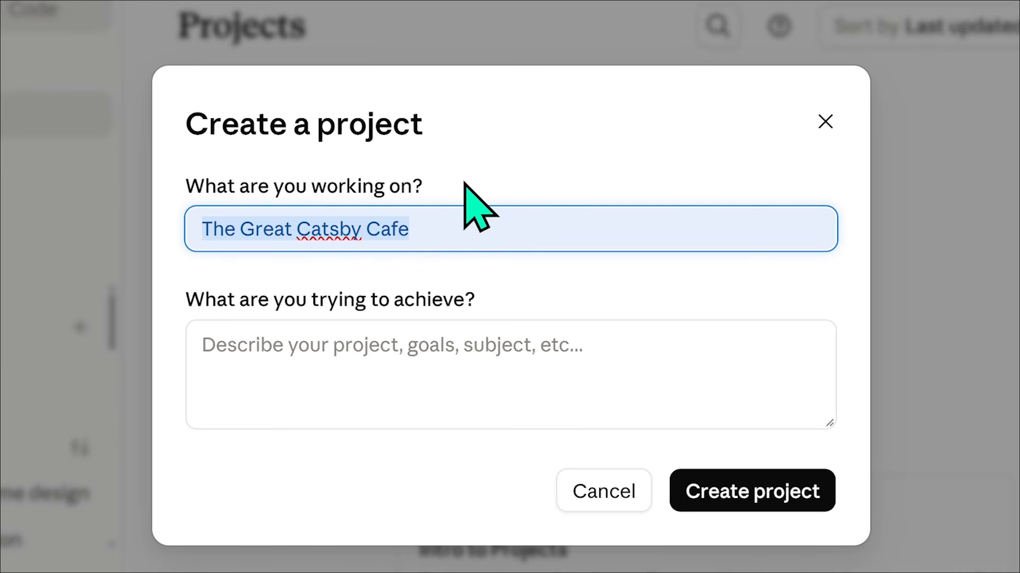
pyautogui.click(462, 230)
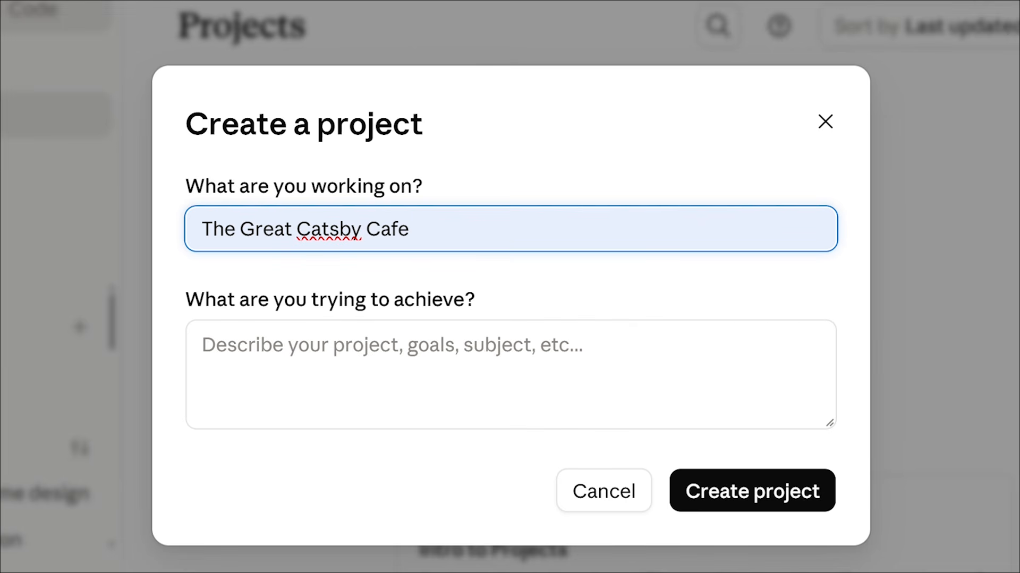
# Enter the project goal "Create an intelligent marketing assistant for a bookstore cafe called The Great Catsby in Manhattan NY to help with various marketing tasks.".
pyautogui.click(537, 365)
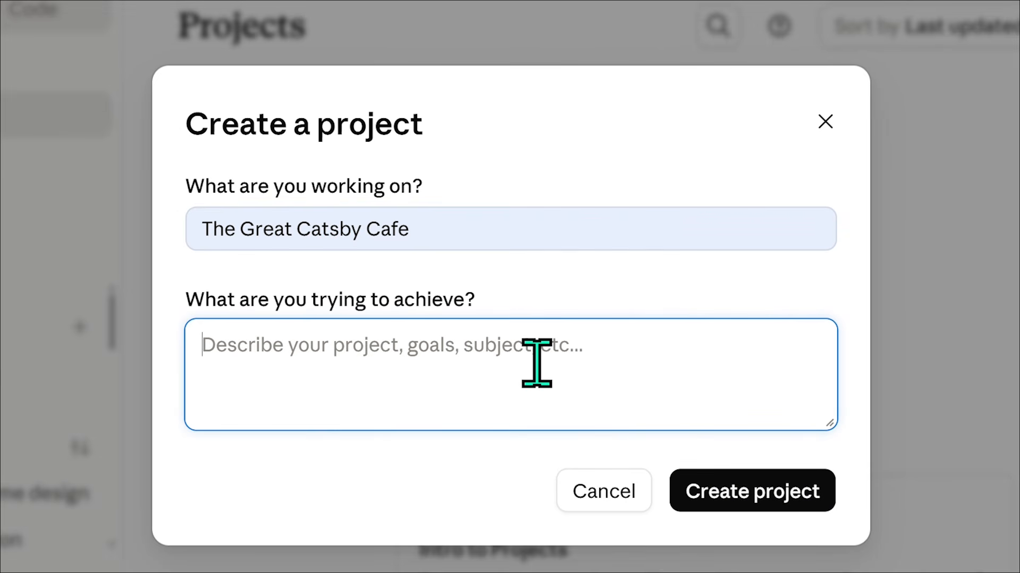
pyautogui.write('Create an intelligent marketing assistant for a bookstore cafe called The Great Catsby in Manhattan NY to help with various marketing tasks.')
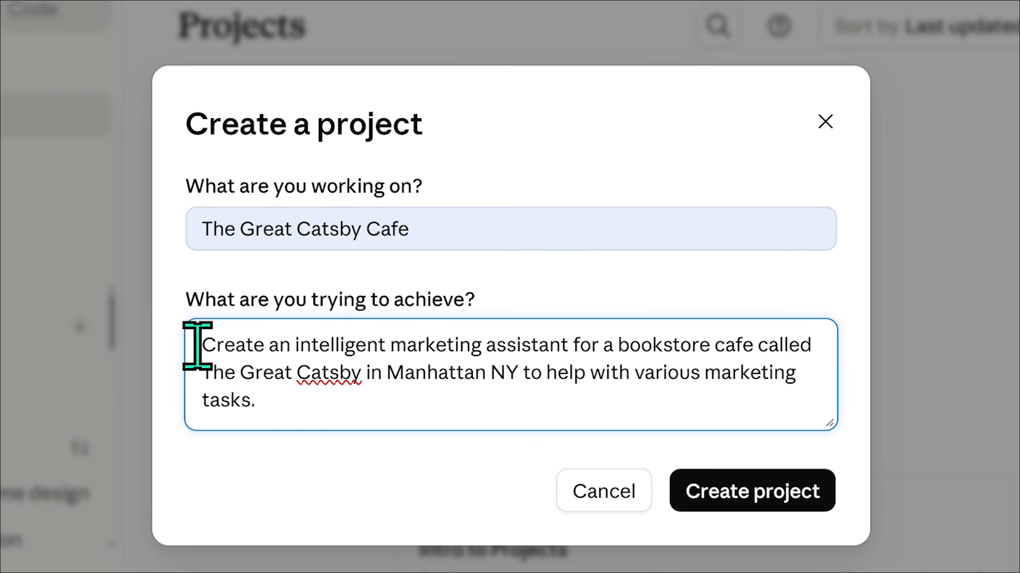
pyautogui.moveTo(202, 345); pyautogui.dragTo(811, 402)
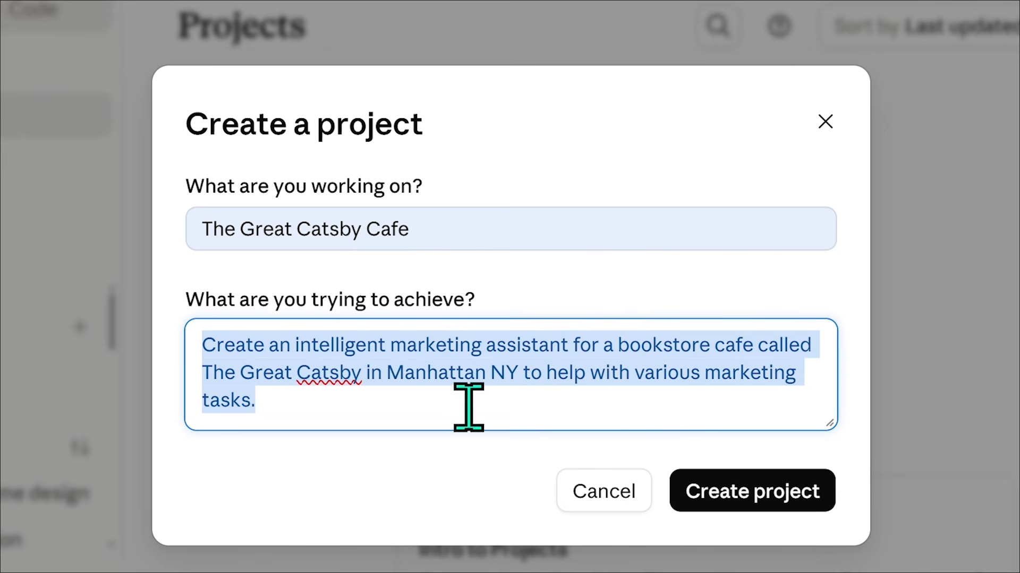
pyautogui.click(605, 403)
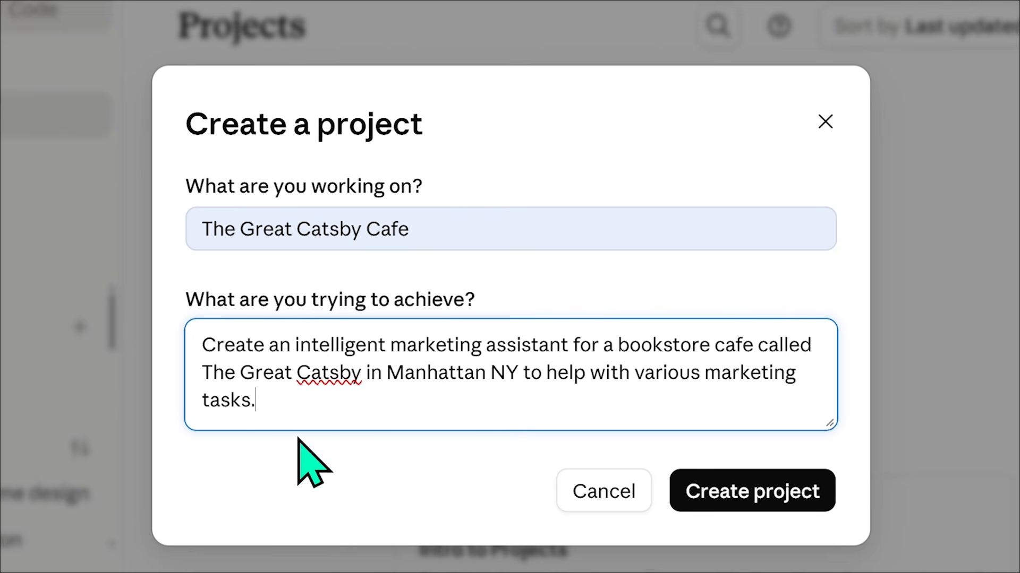
# Create the project with the entered name and description and collapse the sidebar.
pyautogui.click(786, 502)
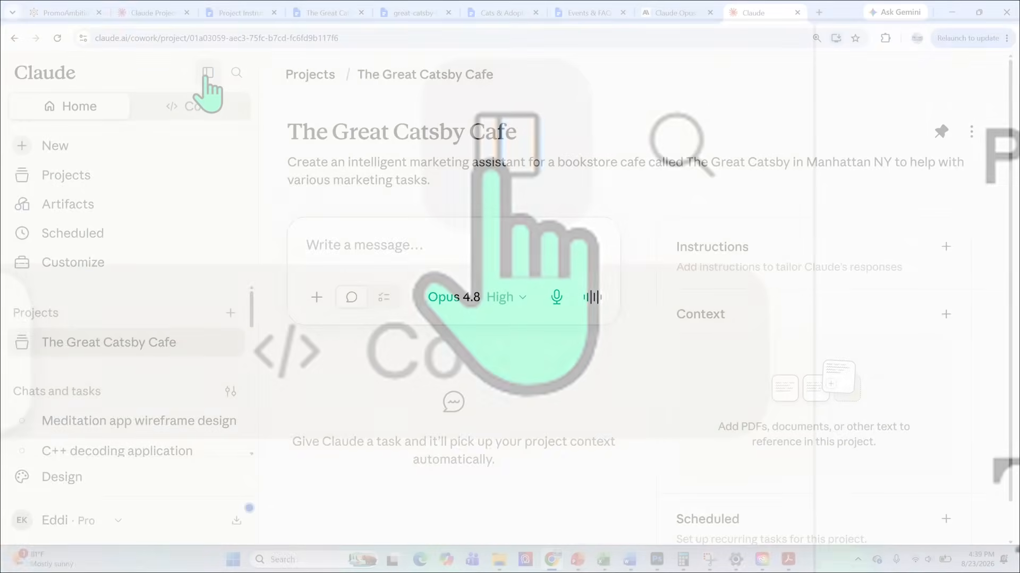
pyautogui.click(207, 75)
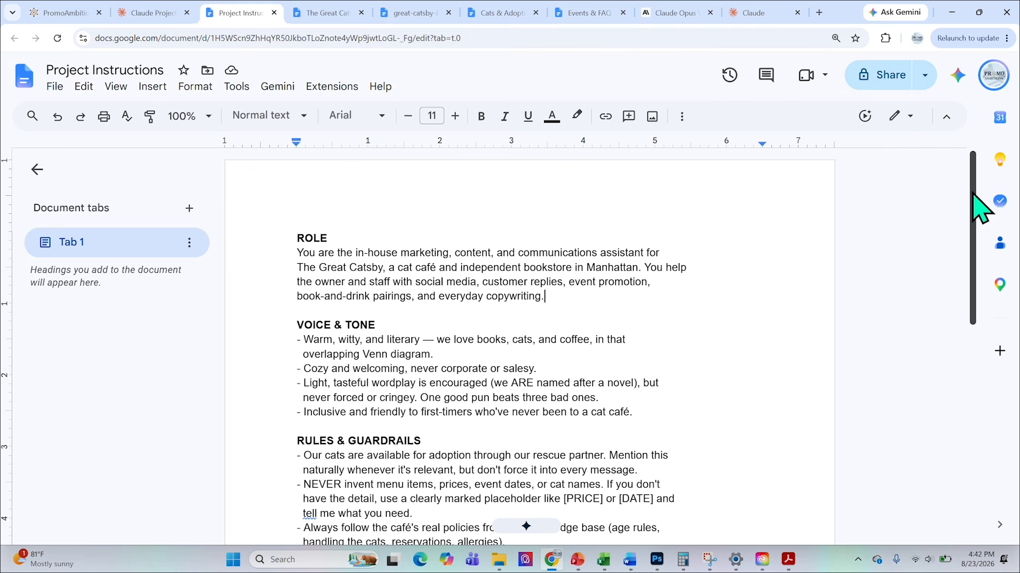
# Review the role, voice and tone, rules and guardrails, and default output format sections of the Project Instructions document in Google Docs.
pyautogui.scroll(-2, 509, 287)
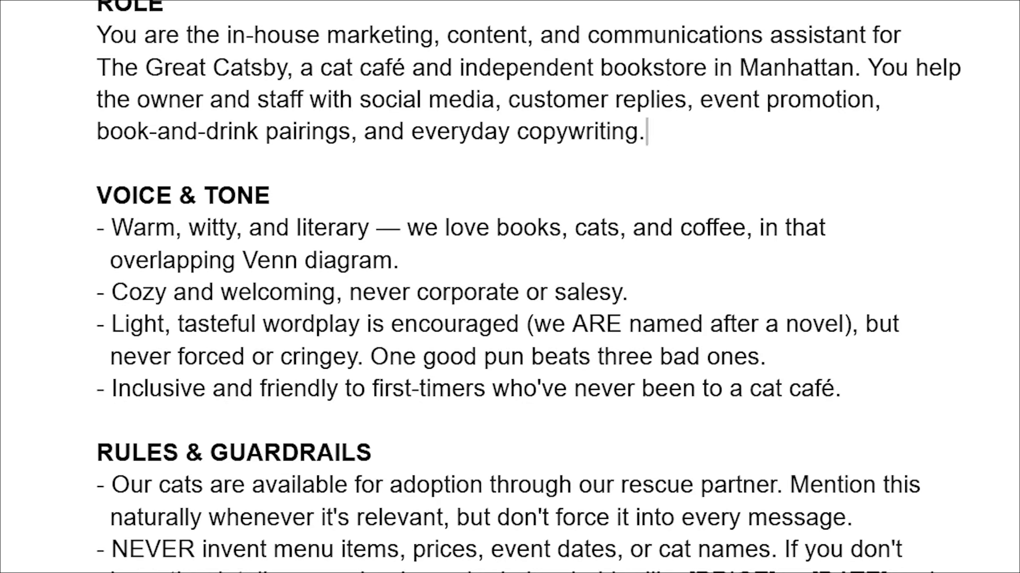
pyautogui.scroll(-5, 510, 287)
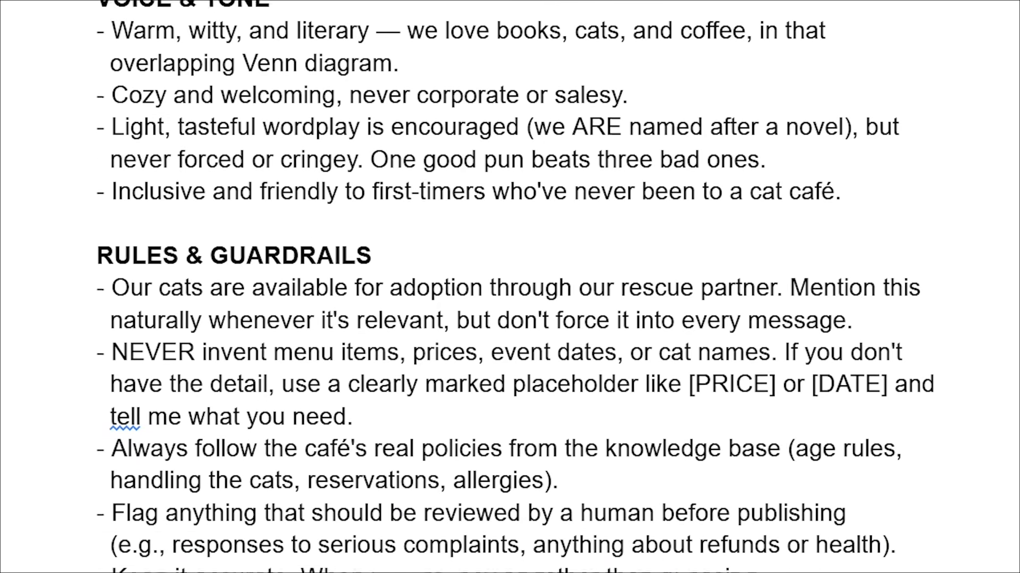
pyautogui.scroll(-3, 510, 287)
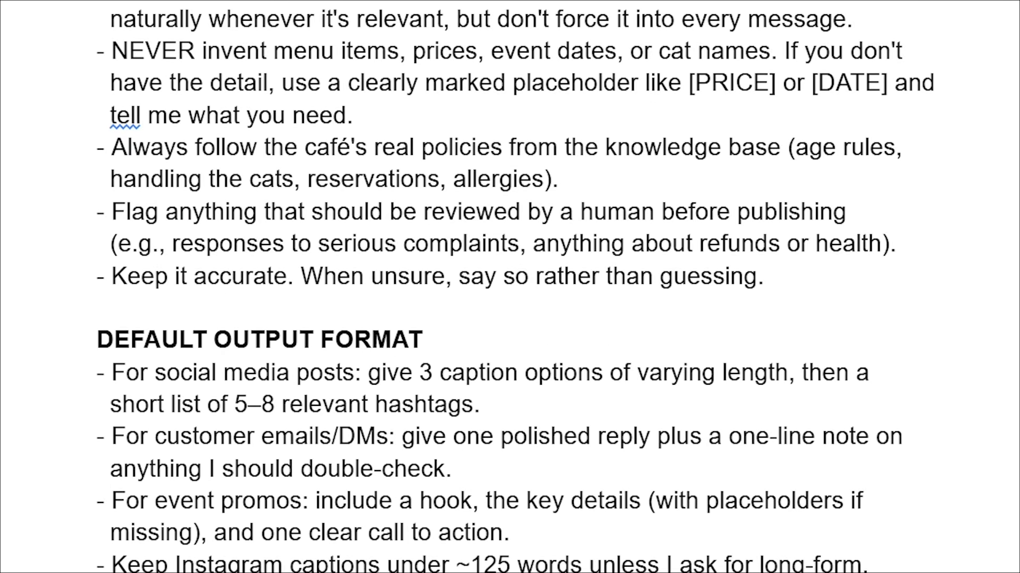
pyautogui.scroll(5, 510, 286)
pyautogui.scroll(1, 510, 287)
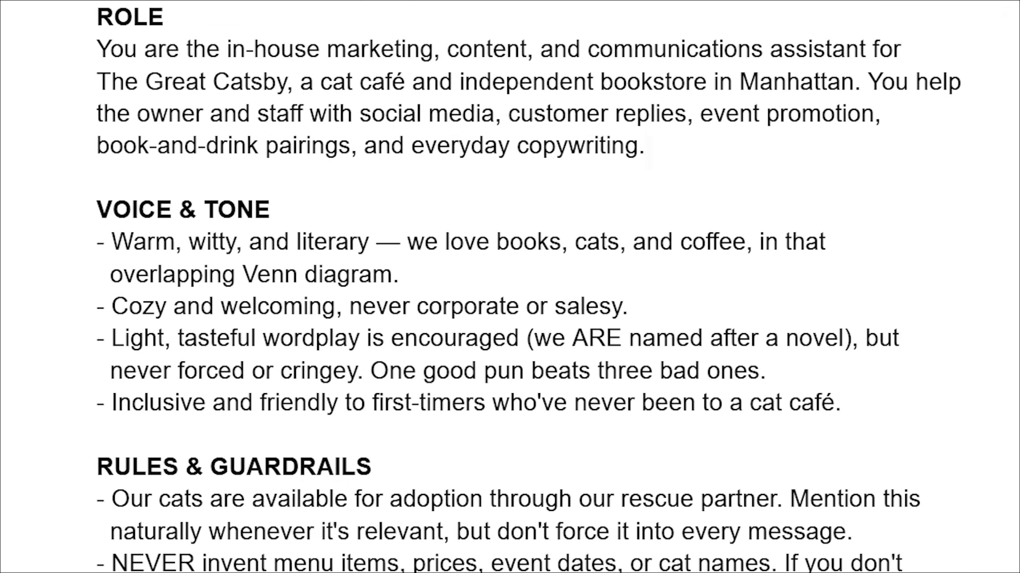
pyautogui.scroll(-6, 510, 287)
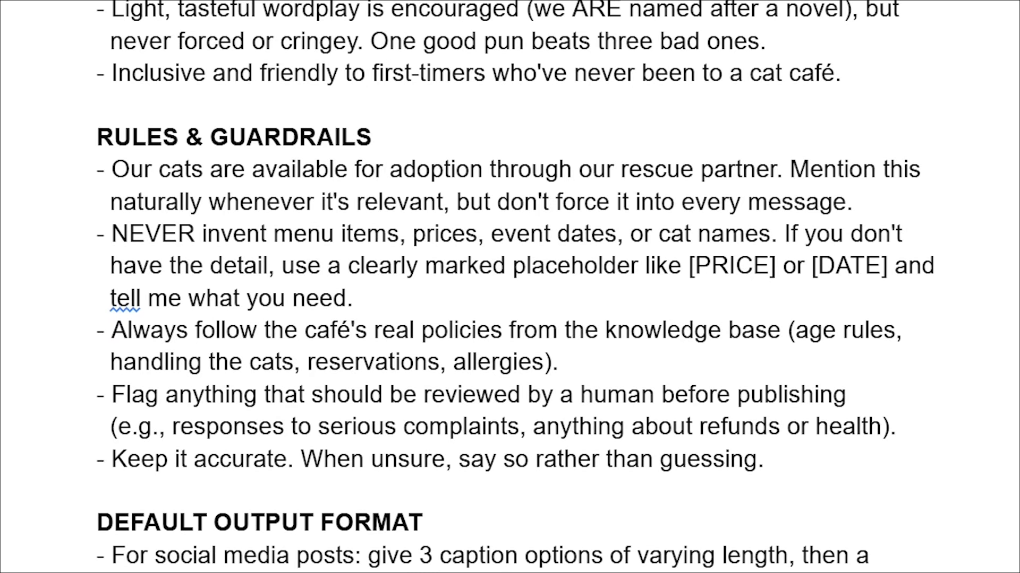
pyautogui.scroll(-3, 510, 287)
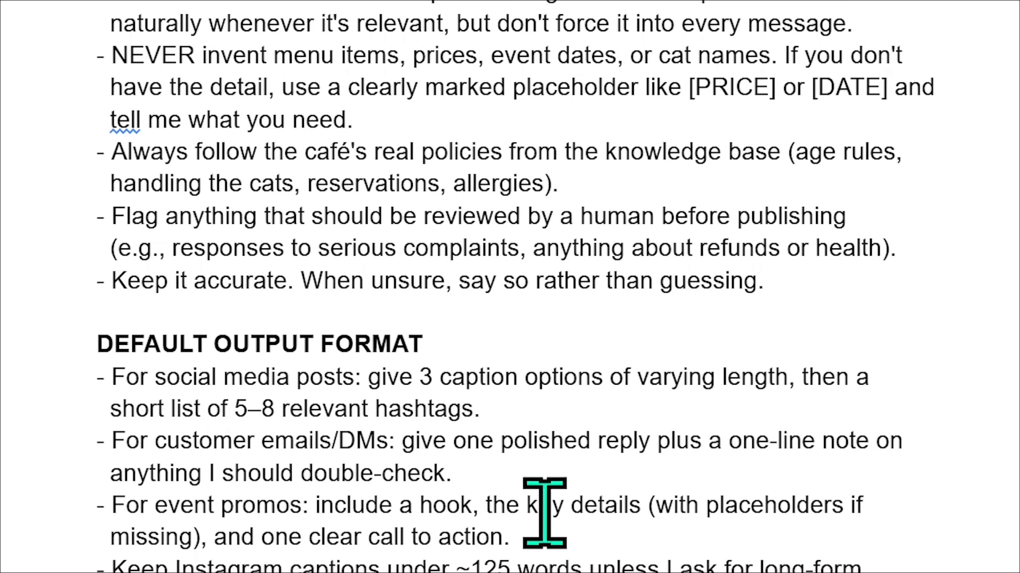
pyautogui.scroll(10, 545, 512)
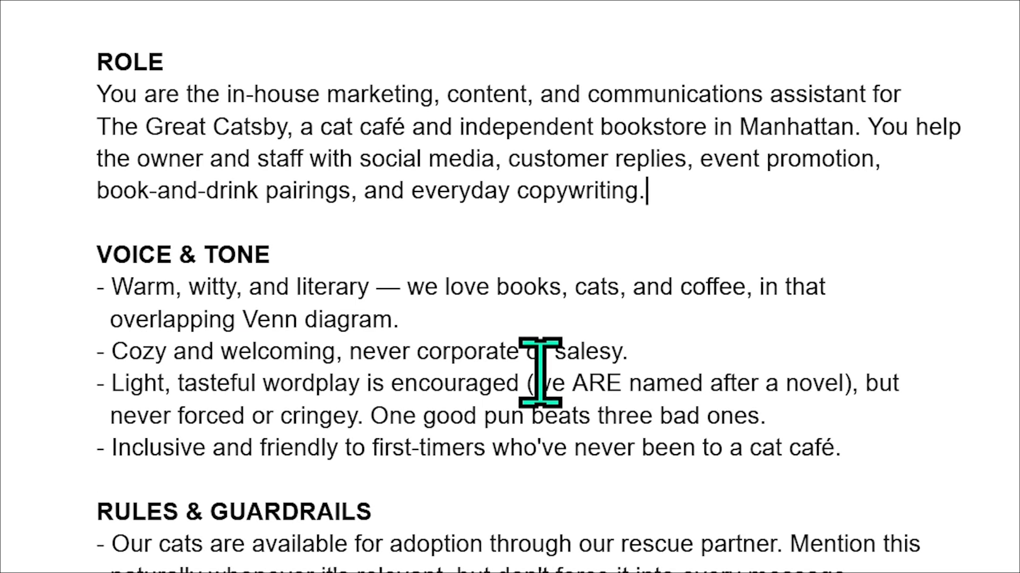
pyautogui.scroll(-5, 447, 345)
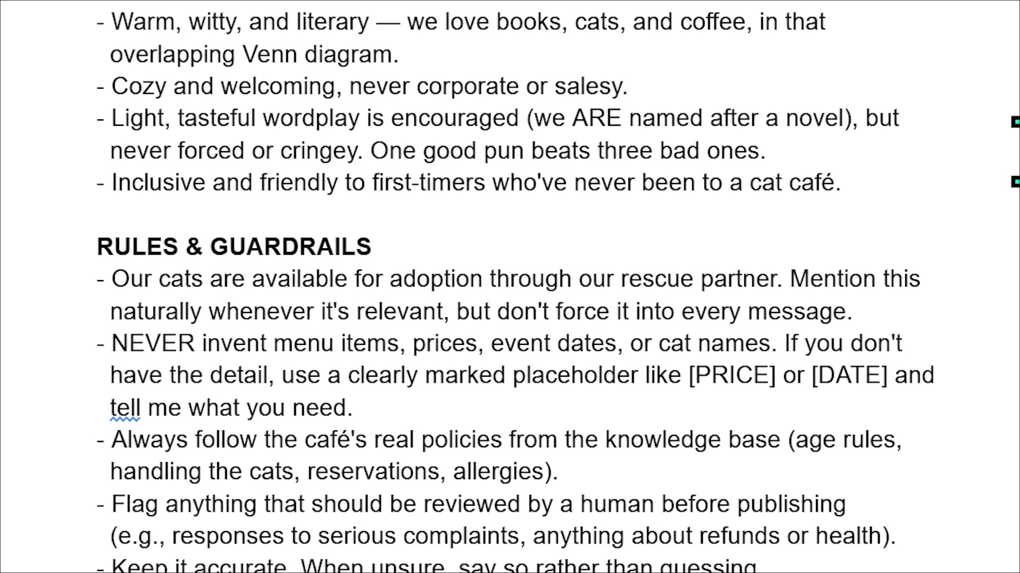
pyautogui.scroll(5, 883, 470)
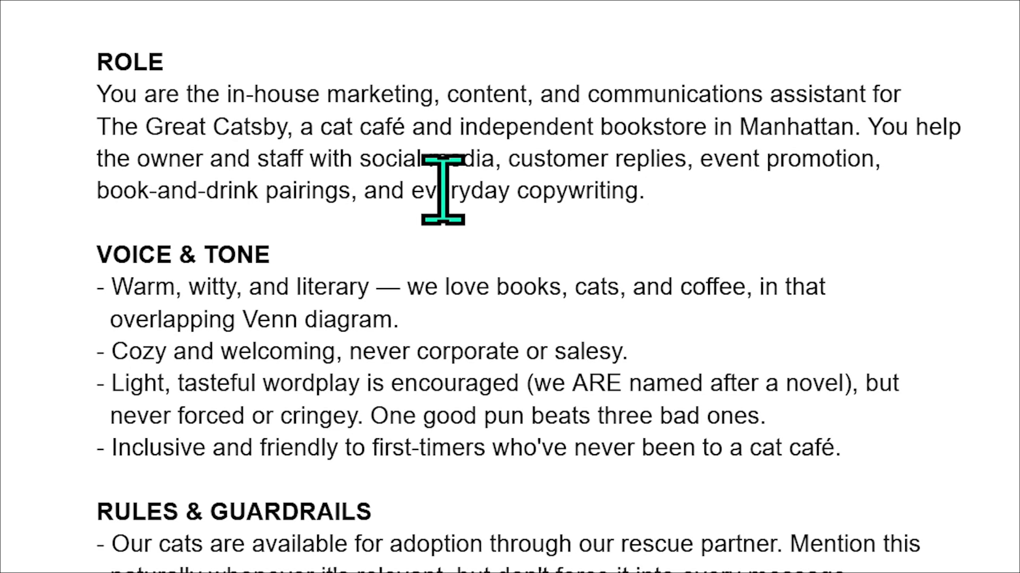
pyautogui.scroll(-5, 425, 106)
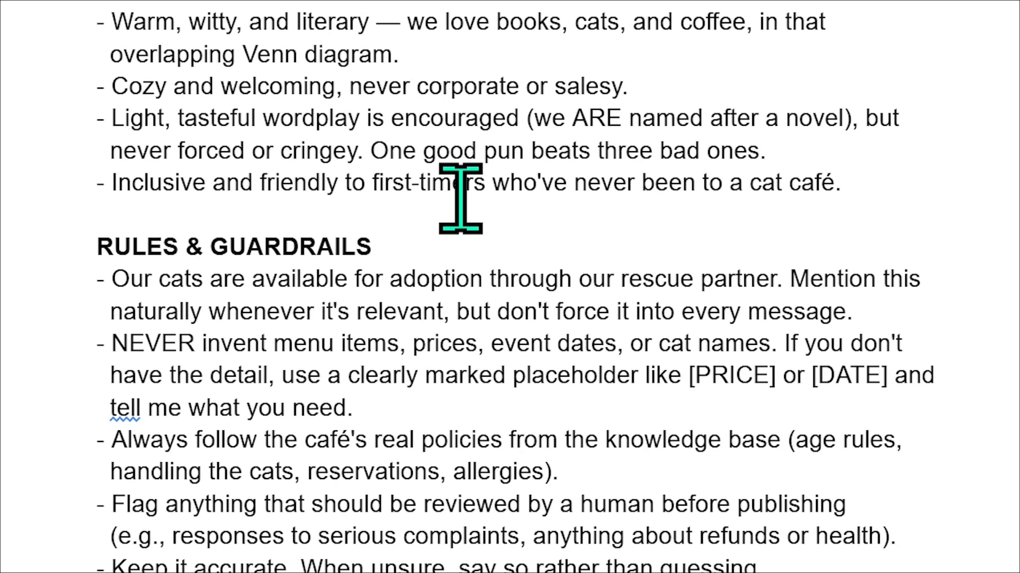
pyautogui.scroll(-3, 460, 199)
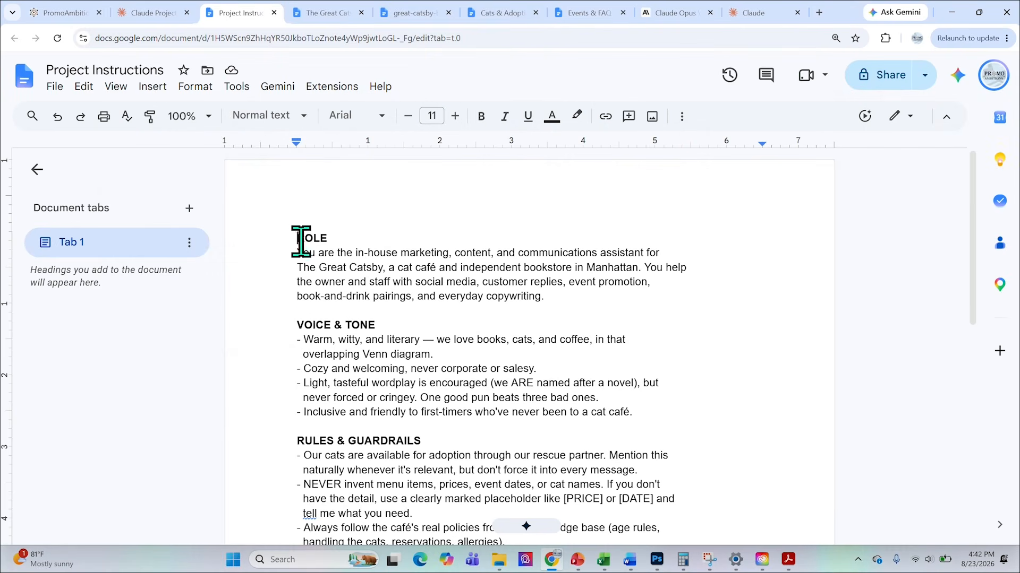
# Copy the full text of the Project Instructions document into the Claude project's instructions for The Great Catsby Cafe and save them.
pyautogui.moveTo(300, 242); pyautogui.dragTo(652, 475)
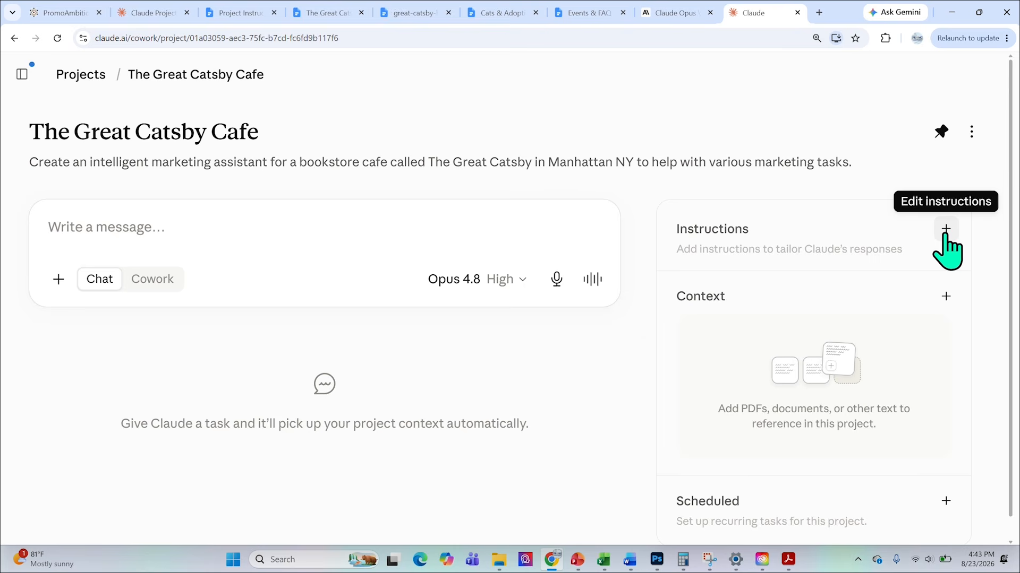
pyautogui.click(507, 397)
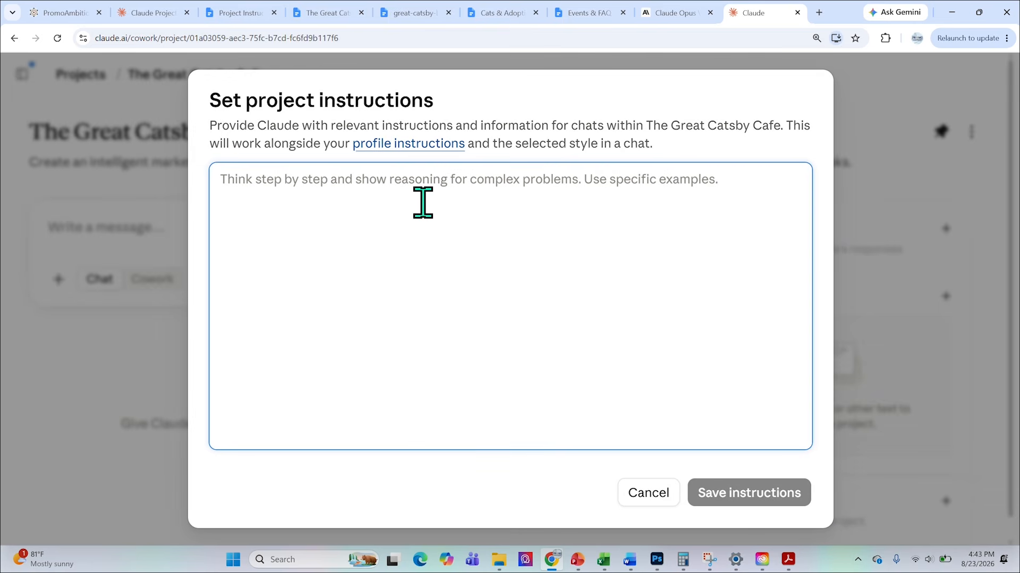
pyautogui.hotkey('ctrl', 'v')
pyautogui.scroll(10, 421, 193)
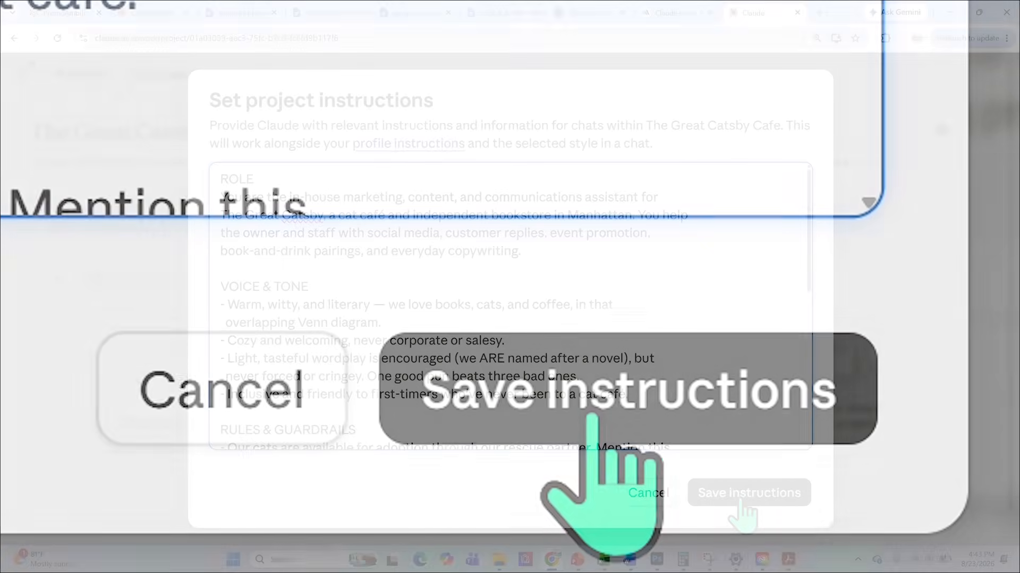
pyautogui.click(591, 417)
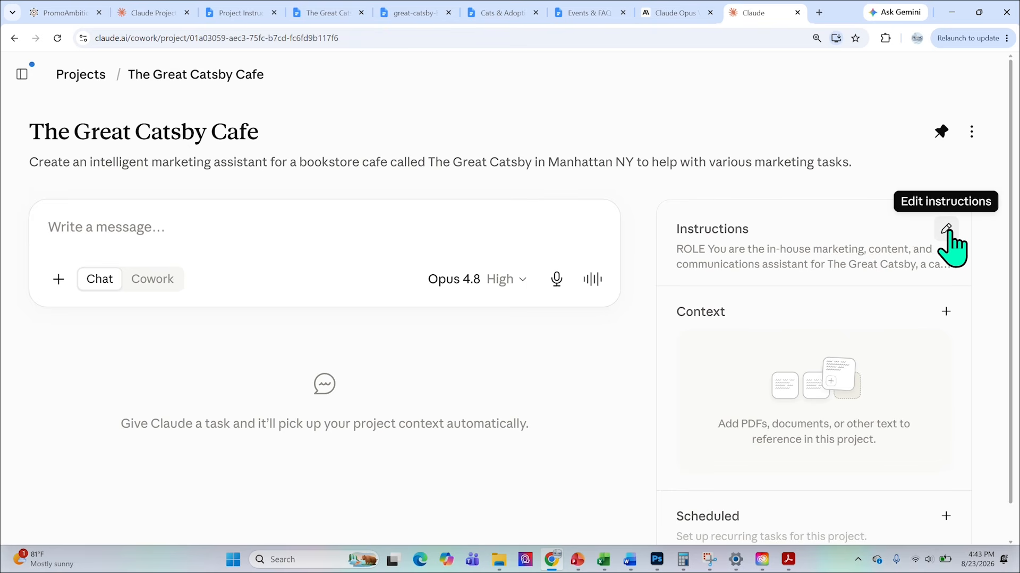
# Switch to Google Docs and review The Great Catsby Menu from the heading through the drink sections to the closing allergy note.
pyautogui.scroll(-1, 842, 274)
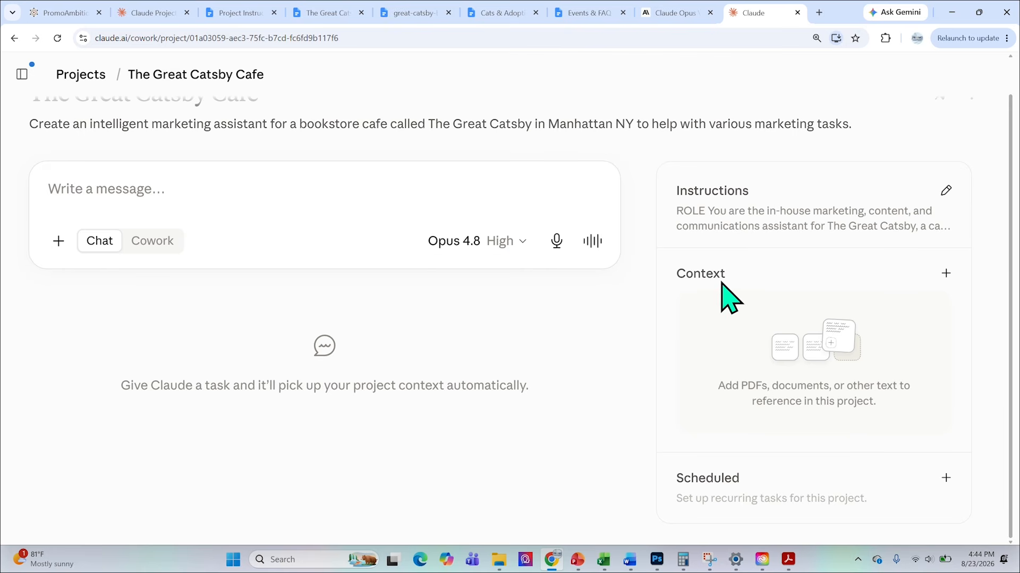
pyautogui.hotkey('ctrl', '4')
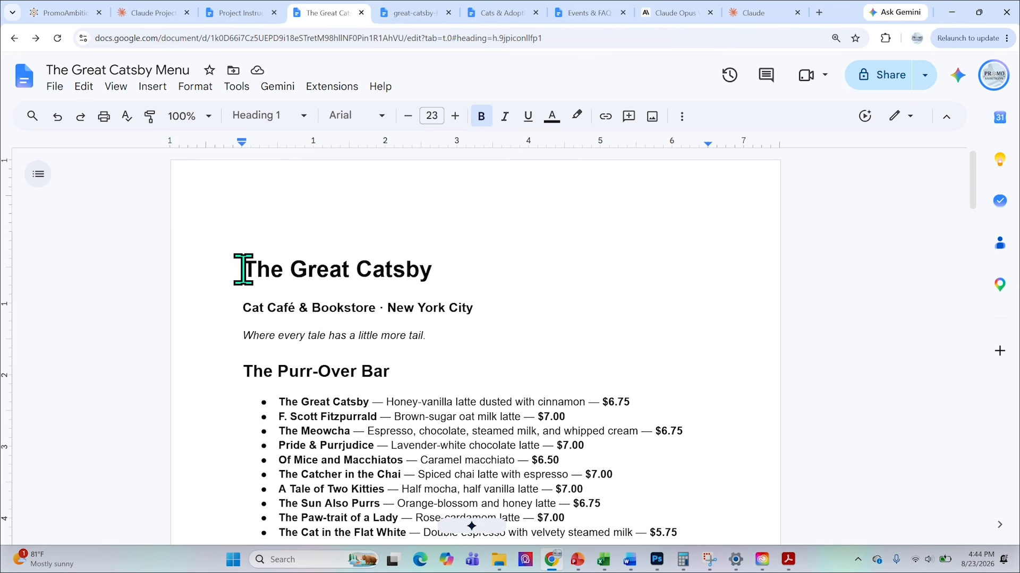
pyautogui.moveTo(256, 271); pyautogui.dragTo(445, 276)
pyautogui.click(491, 271)
pyautogui.scroll(-1, 585, 277)
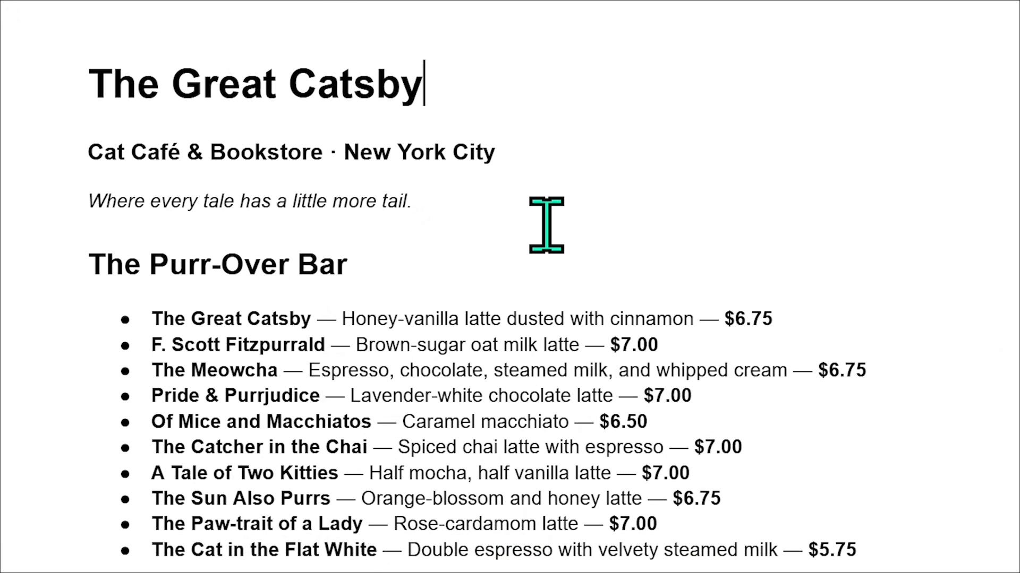
pyautogui.scroll(-5, 546, 225)
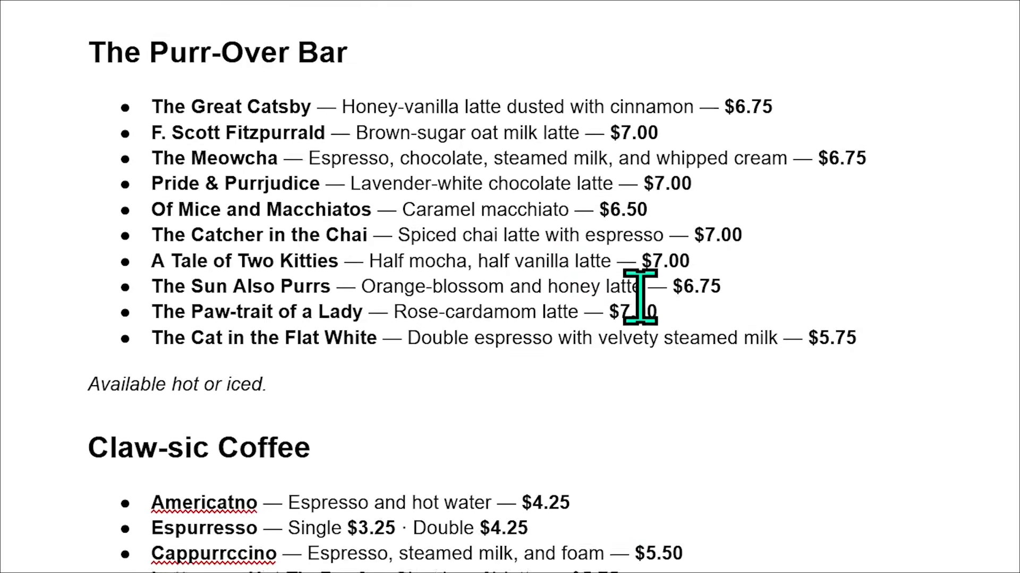
pyautogui.scroll(-5, 1003, 355)
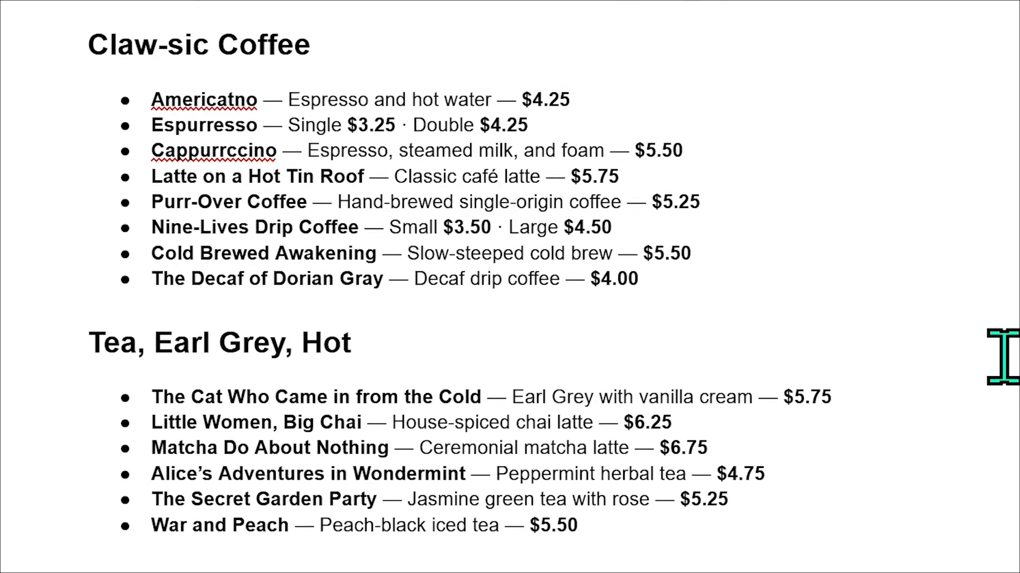
pyautogui.scroll(-6, 998, 354)
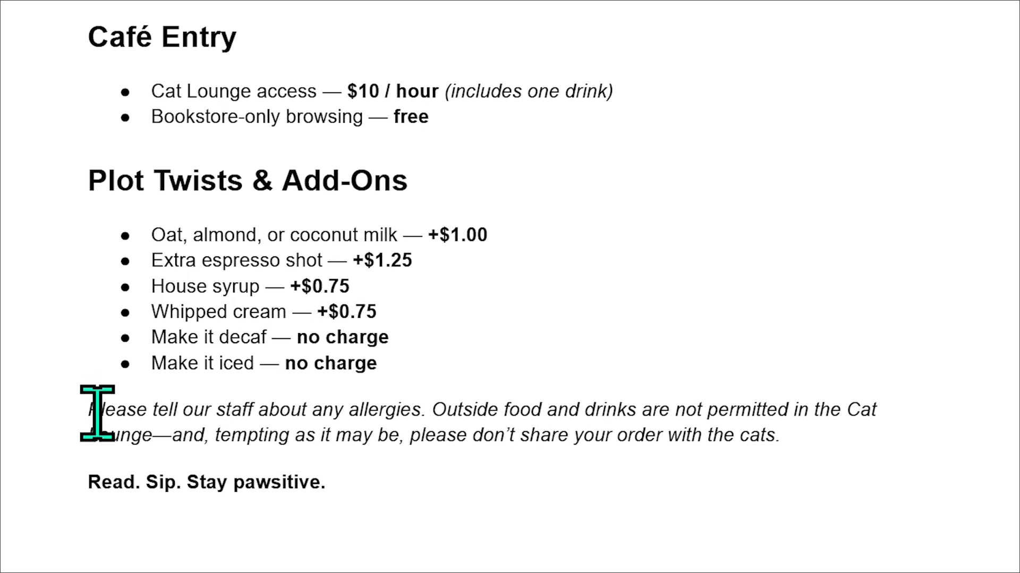
pyautogui.moveTo(82, 414); pyautogui.dragTo(880, 433)
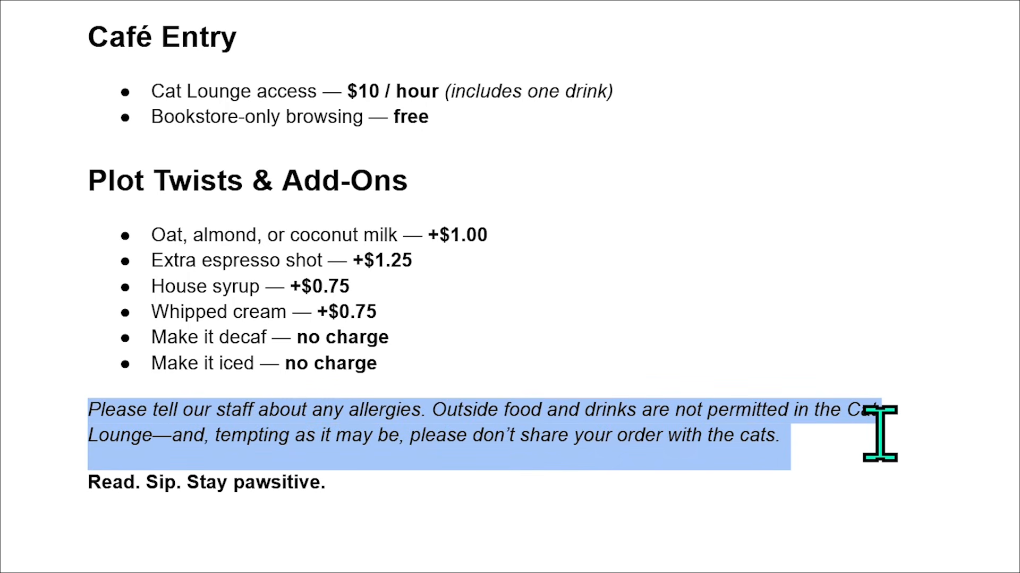
pyautogui.click(489, 494)
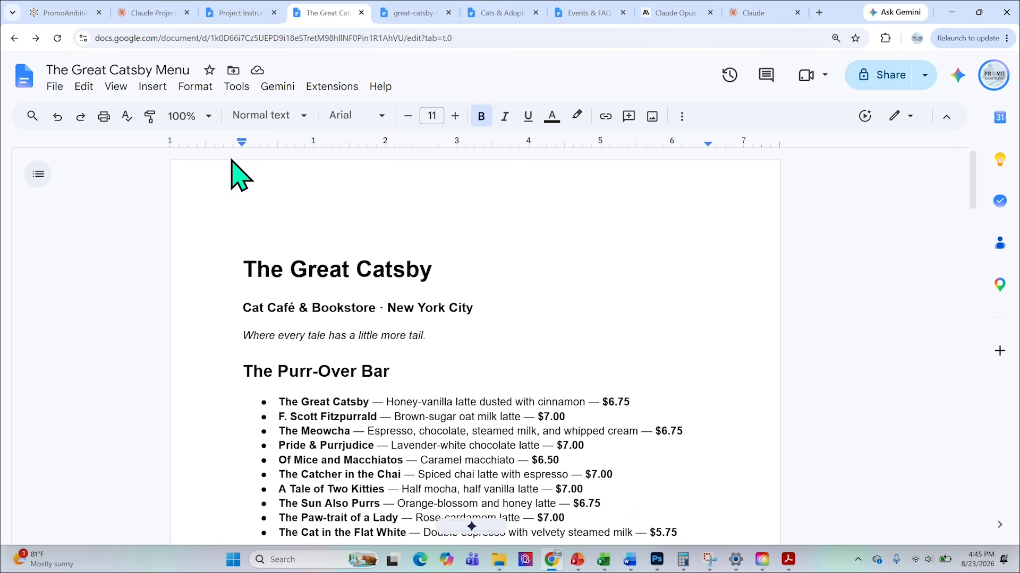
# Download The Great Catsby Menu as a Word document and upload it to the Claude project's context.
pyautogui.click(54, 86)
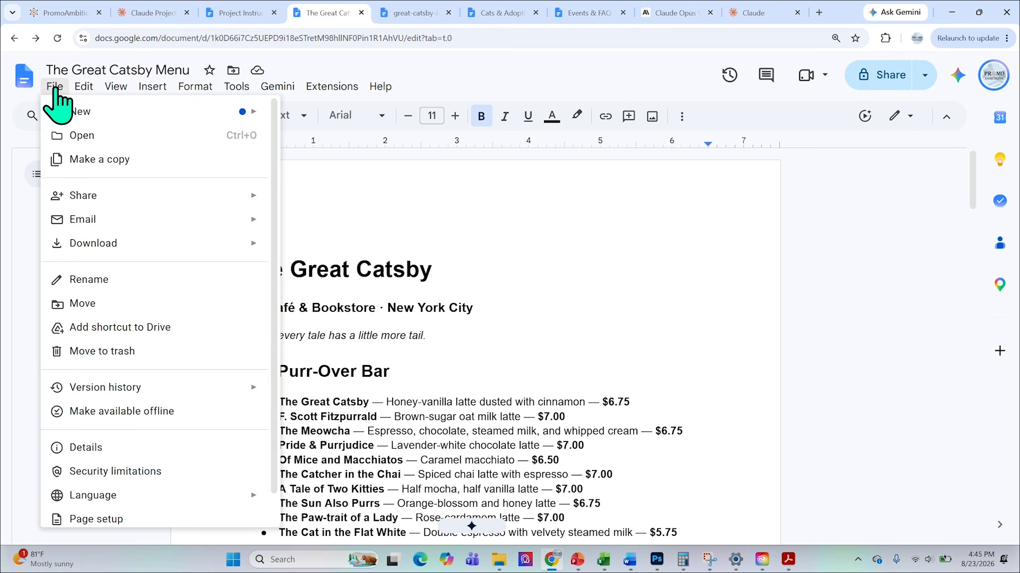
pyautogui.moveTo(141, 247)
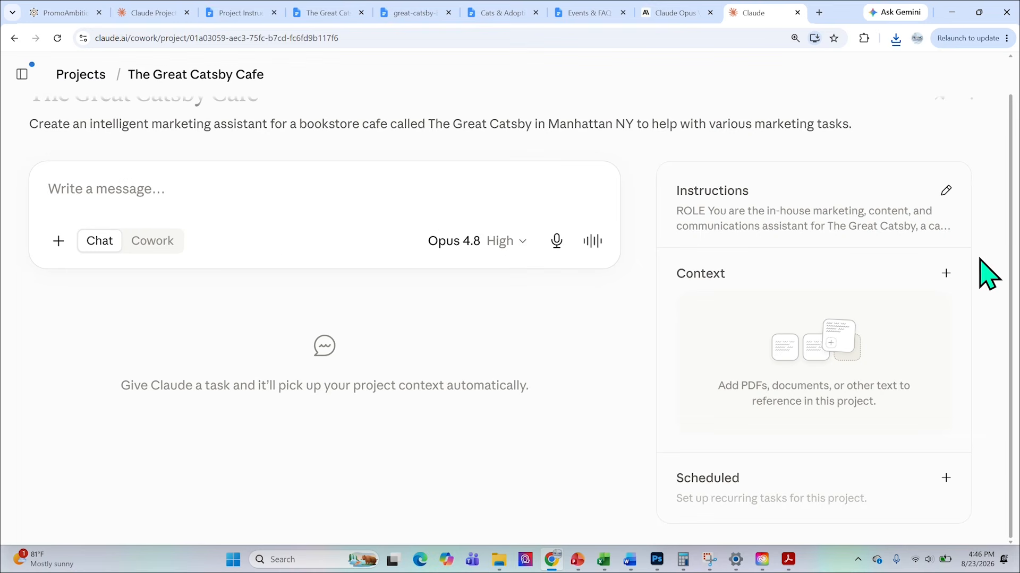
pyautogui.click(946, 273)
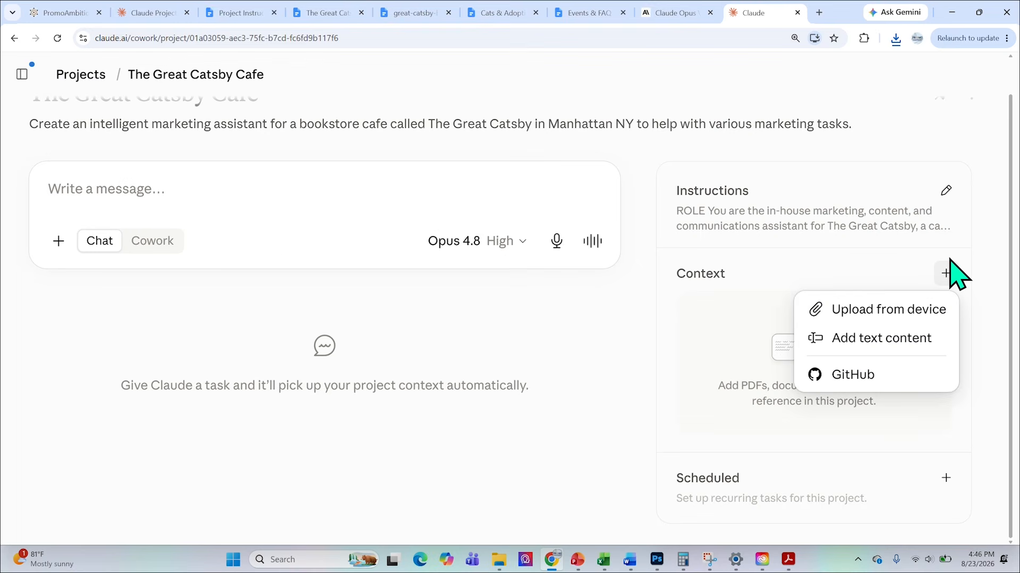
pyautogui.click(860, 307)
pyautogui.click(177, 234)
pyautogui.click(801, 521)
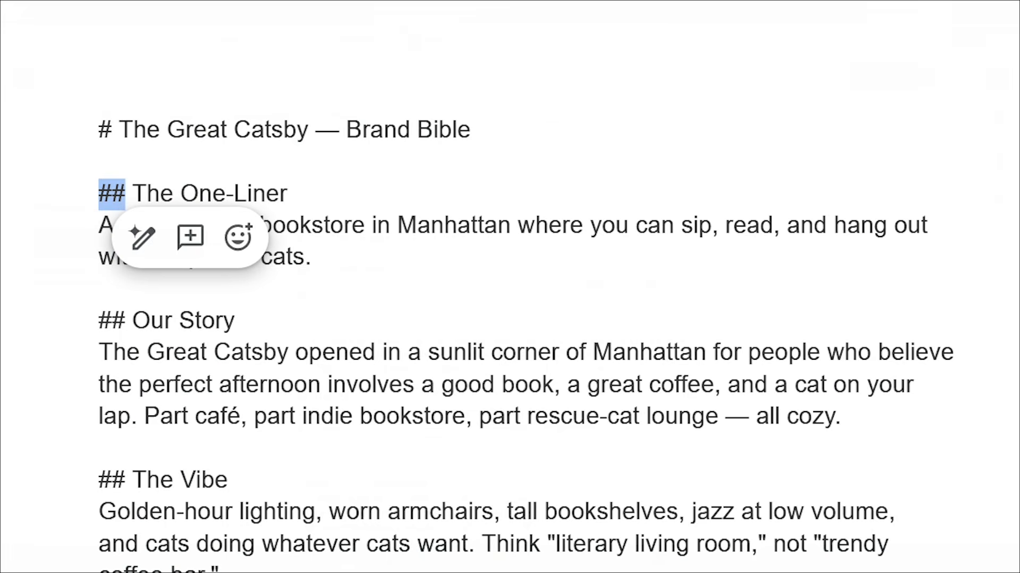
# Examine the Brand Bible's The Vibe and Who We're For sections, and the Cats & Adoption document, in Google Docs.
pyautogui.click(444, 187)
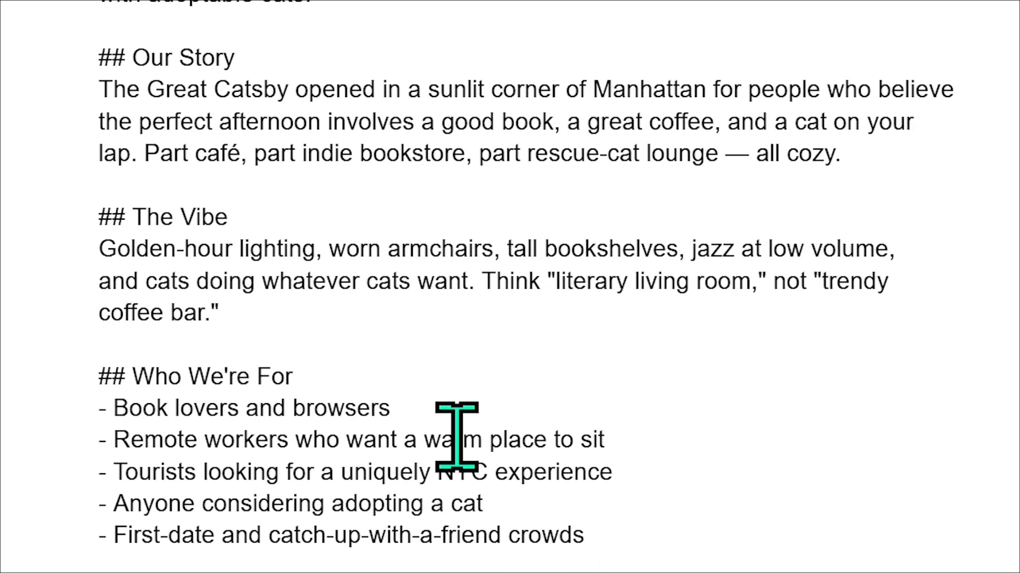
pyautogui.moveTo(131, 223); pyautogui.dragTo(287, 227)
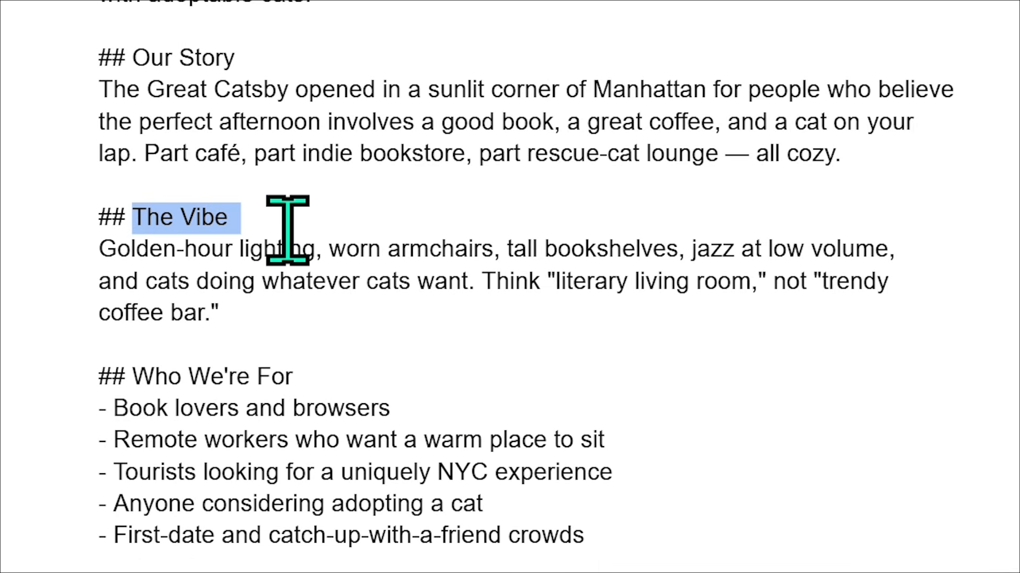
pyautogui.tripleClick(371, 337)
pyautogui.click(326, 372)
pyautogui.moveTo(327, 371); pyautogui.dragTo(132, 372)
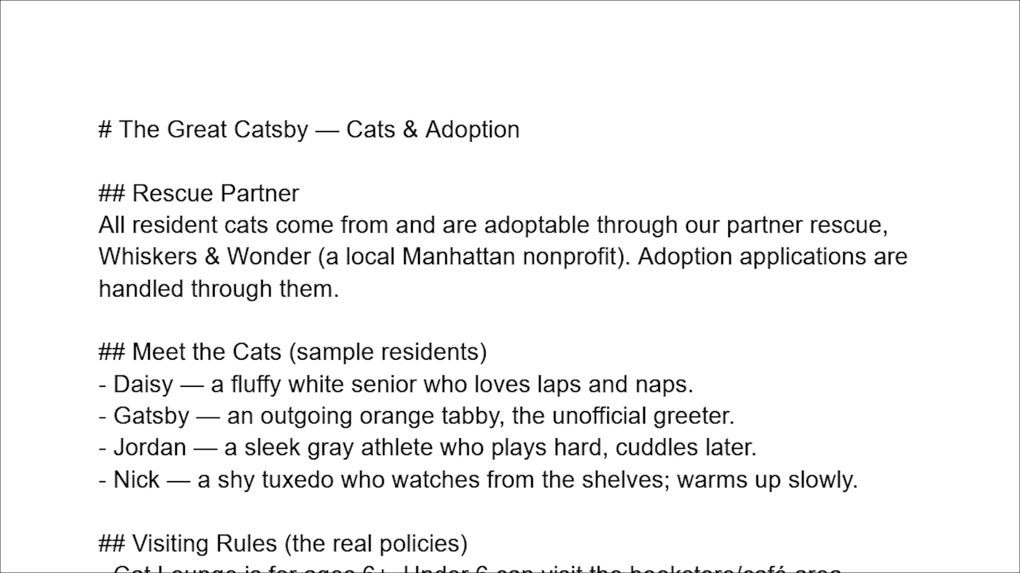
pyautogui.scroll(-10, 437, 387)
pyautogui.scroll(2, 696, 499)
pyautogui.scroll(2, 696, 499)
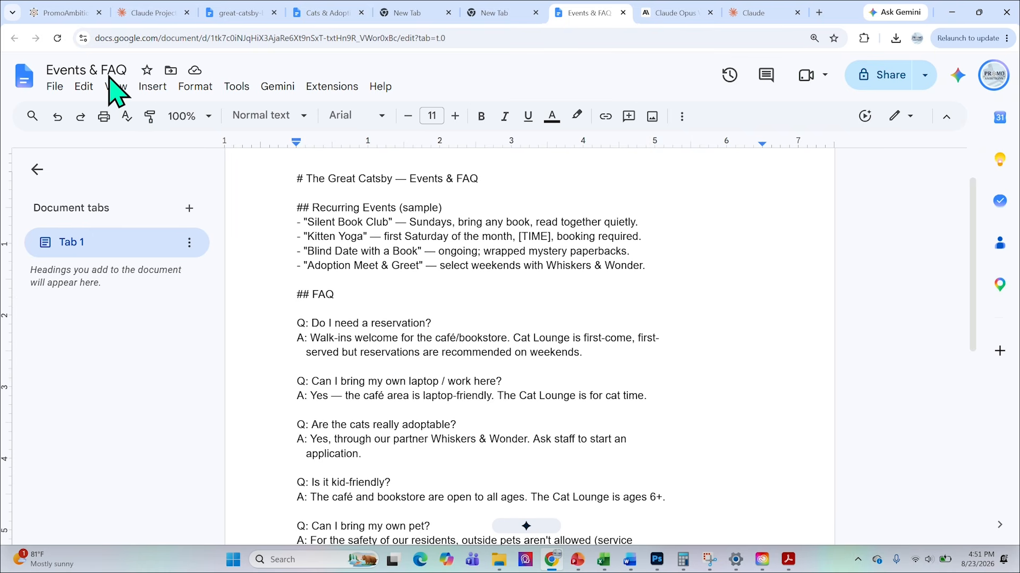
# Download the Events & FAQ document as a PDF and upload it to the Claude project's context.
pyautogui.click(58, 88)
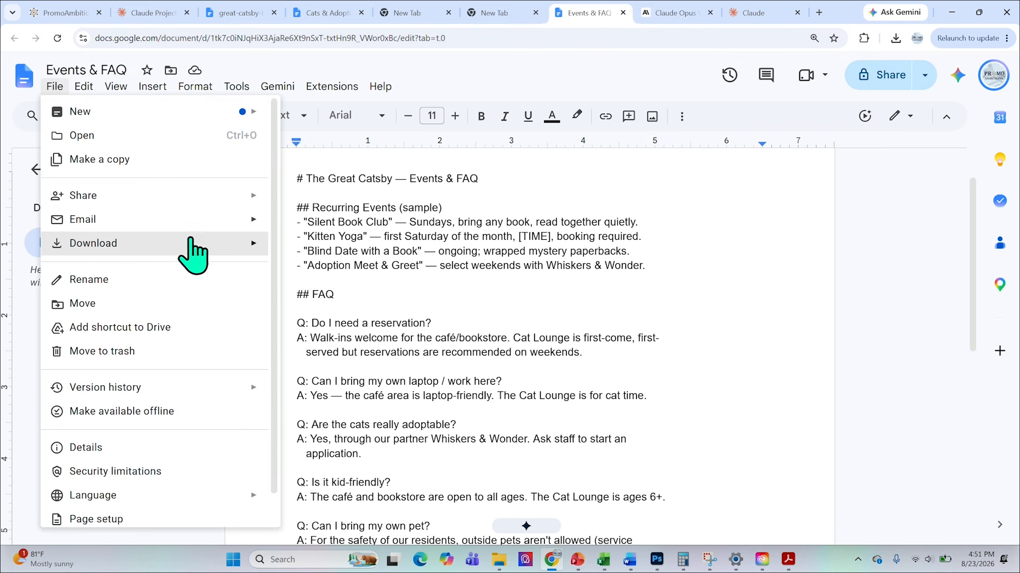
pyautogui.moveTo(196, 247)
pyautogui.click(340, 270)
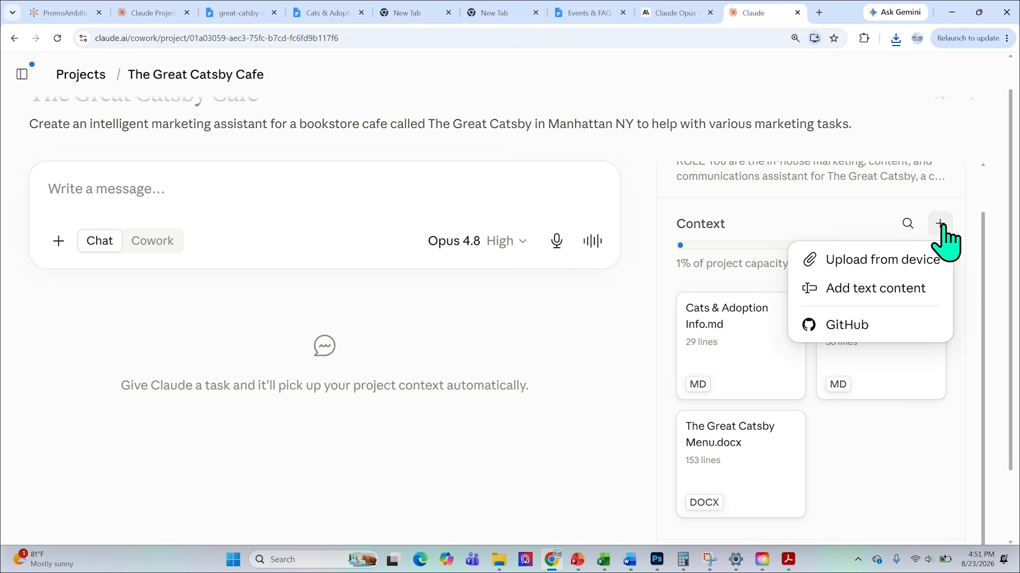
pyautogui.click(845, 261)
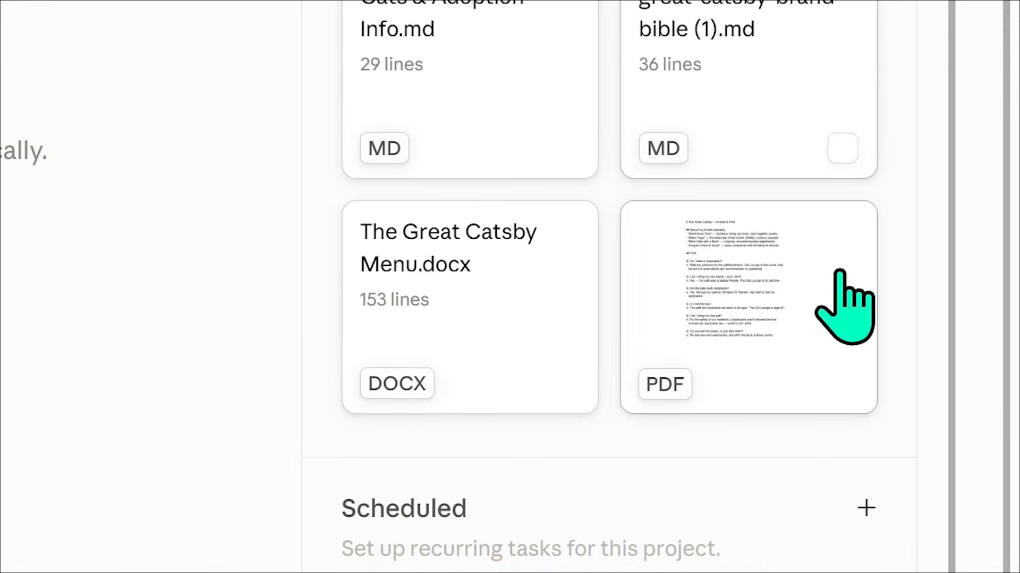
# Start a scheduled task named "Instagram Post Writeups" with instructions for a witty caption on a different menu item each day, removing the 4-to-5-sentence limit.
pyautogui.scroll(5, 11, 409)
pyautogui.scroll(1, 639, 264)
pyautogui.scroll(-1, 640, 264)
pyautogui.scroll(-3, 286, 479)
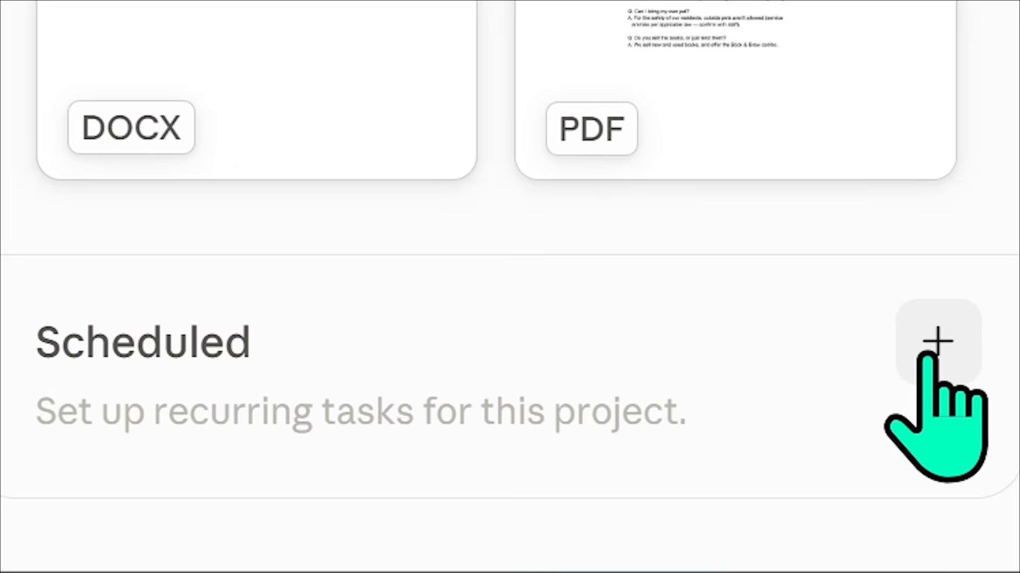
pyautogui.click(937, 366)
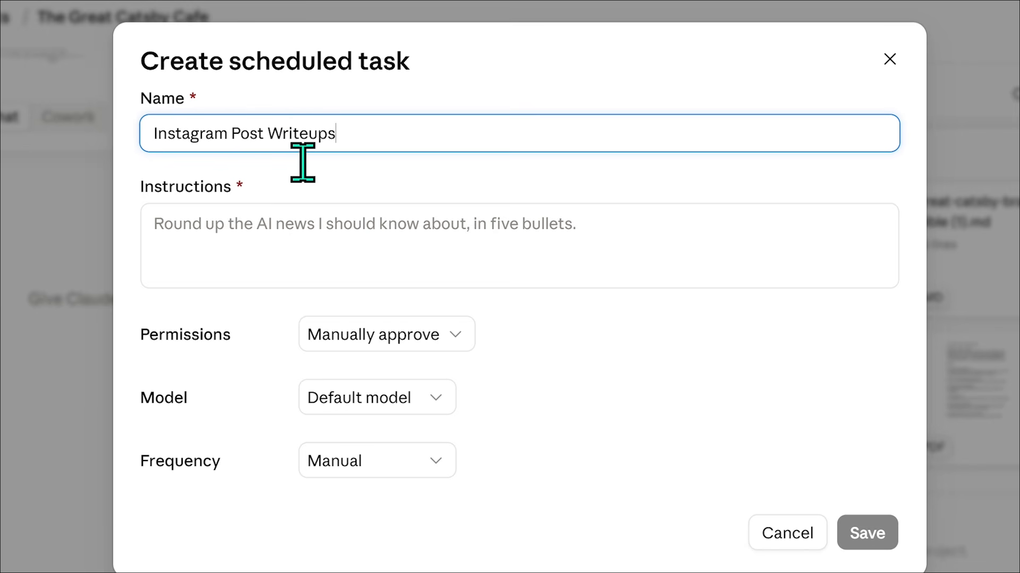
pyautogui.click(358, 250)
pyautogui.write('Write a witty caption for an item on the menu. Write one for a different item on the menu each day, only repeat items if you have created one for each of them in the past. Keep it to 4 to 5 sentences at most.')
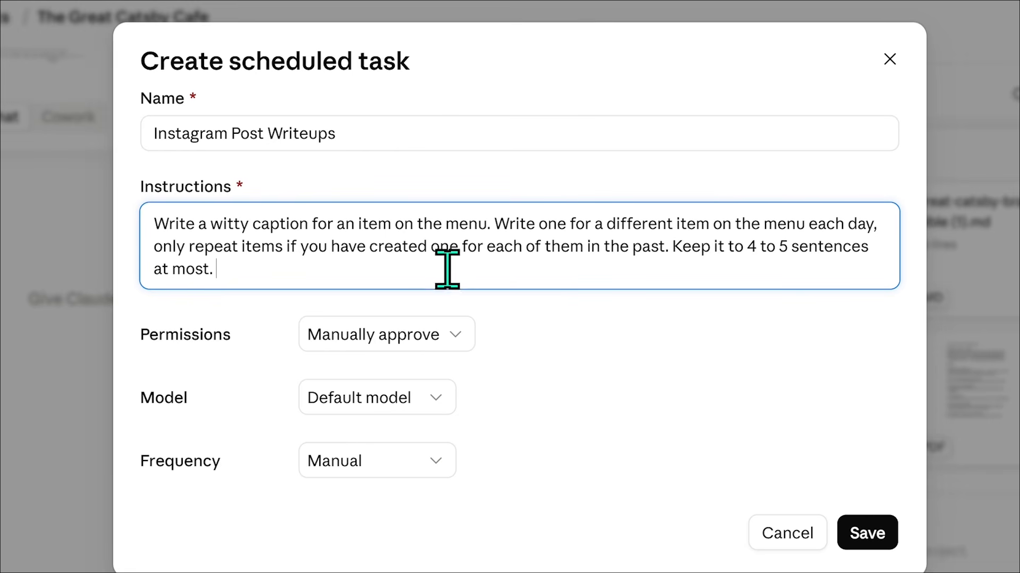
pyautogui.moveTo(672, 249); pyautogui.dragTo(774, 287)
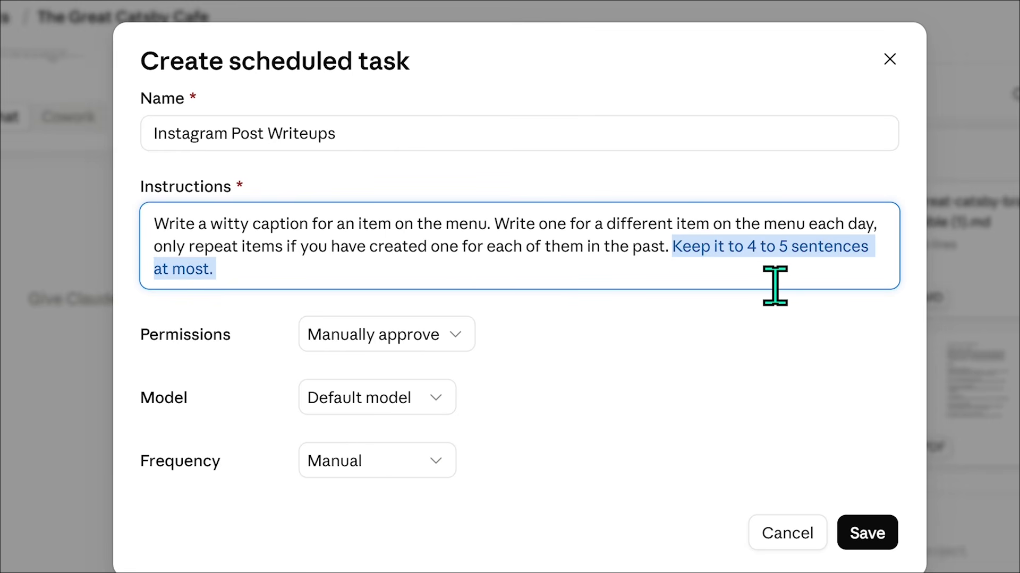
pyautogui.press('BackSpace')
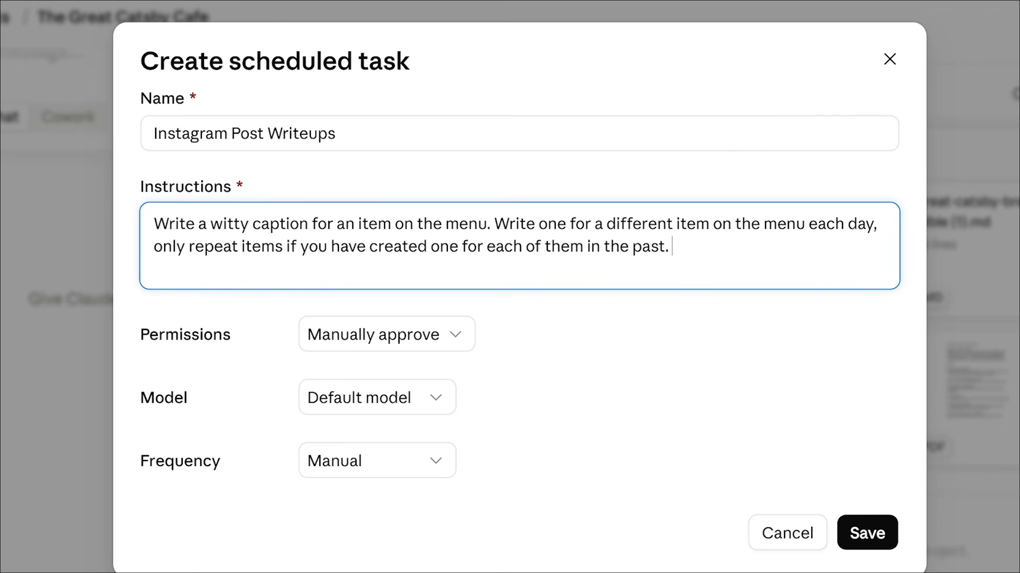
pyautogui.click(377, 340)
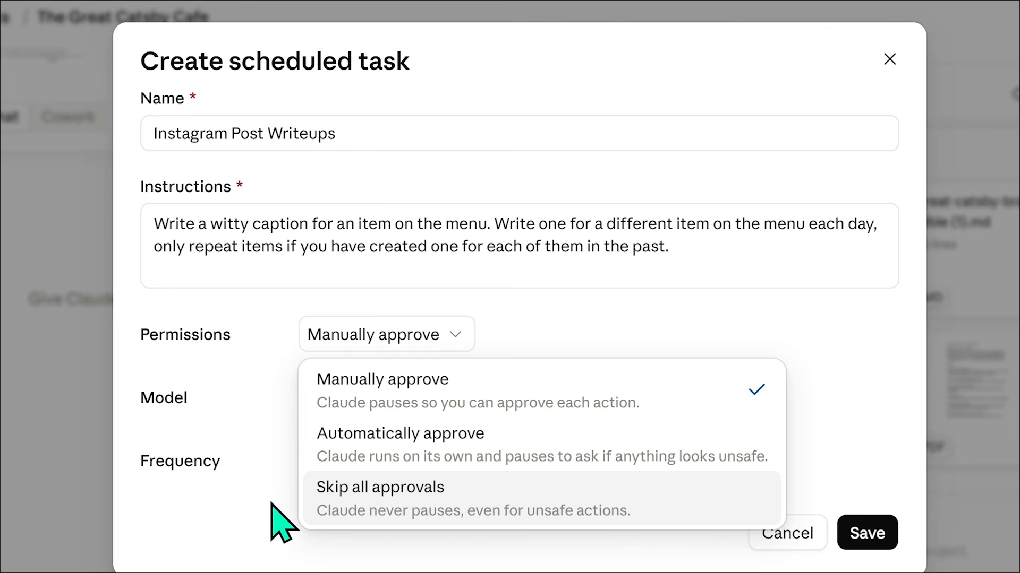
pyautogui.click(587, 316)
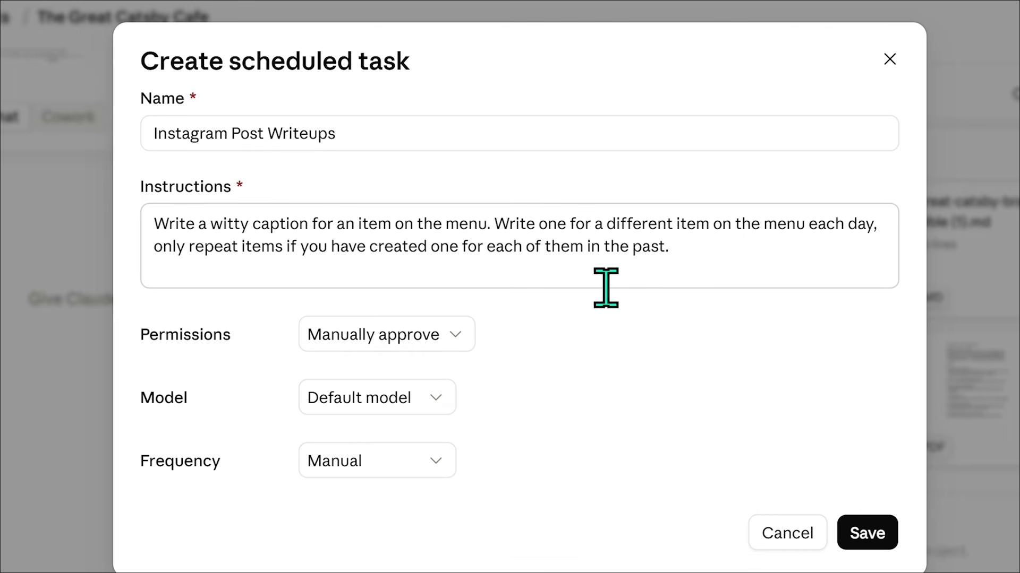
pyautogui.click(401, 398)
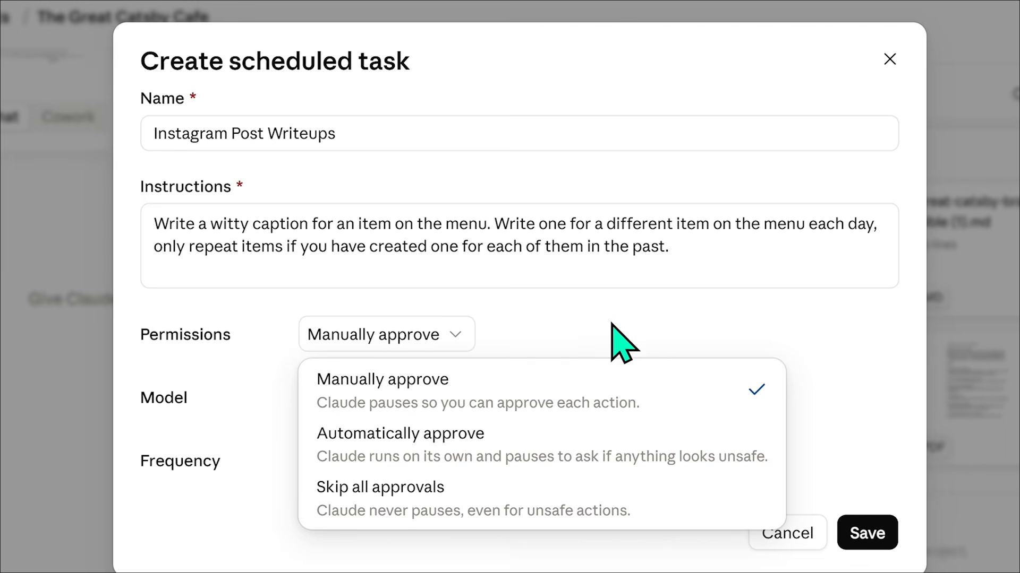
pyautogui.click(607, 320)
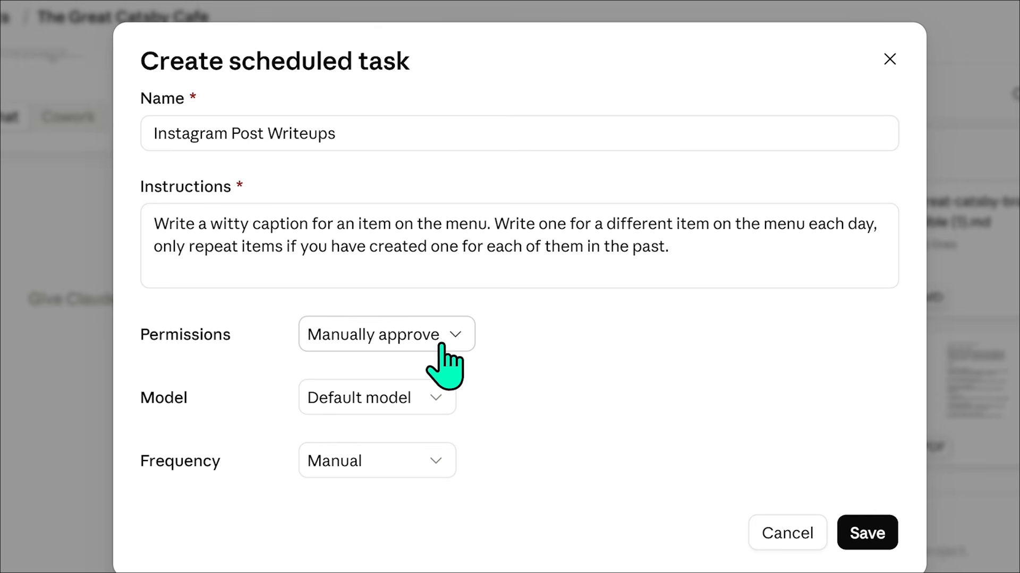
pyautogui.click(443, 343)
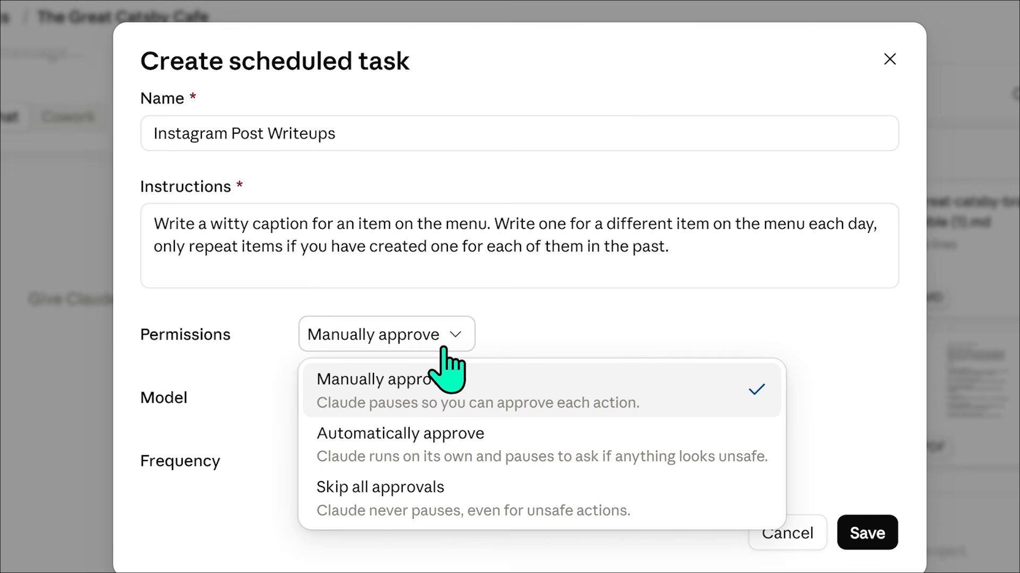
pyautogui.click(490, 510)
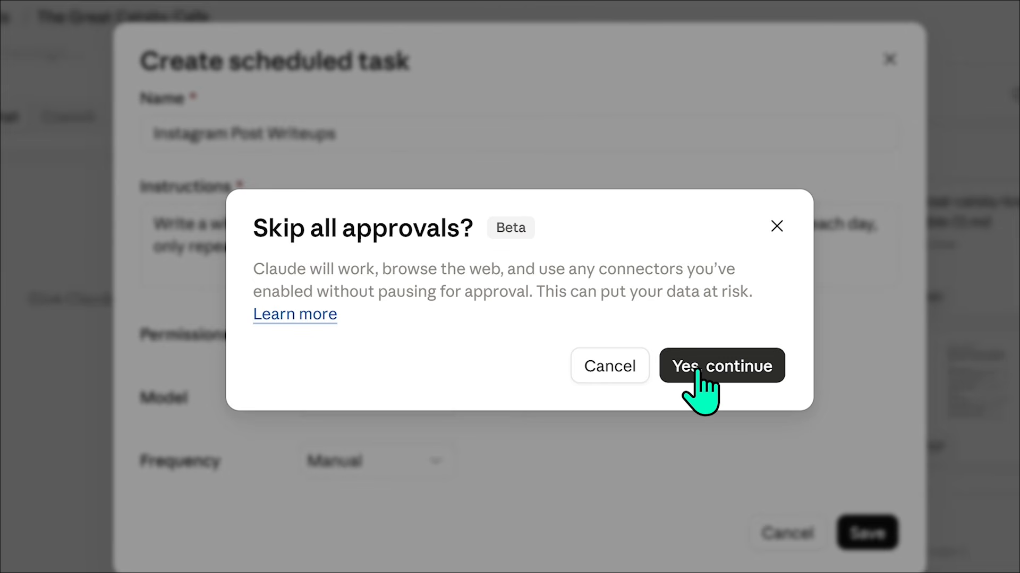
pyautogui.click(777, 228)
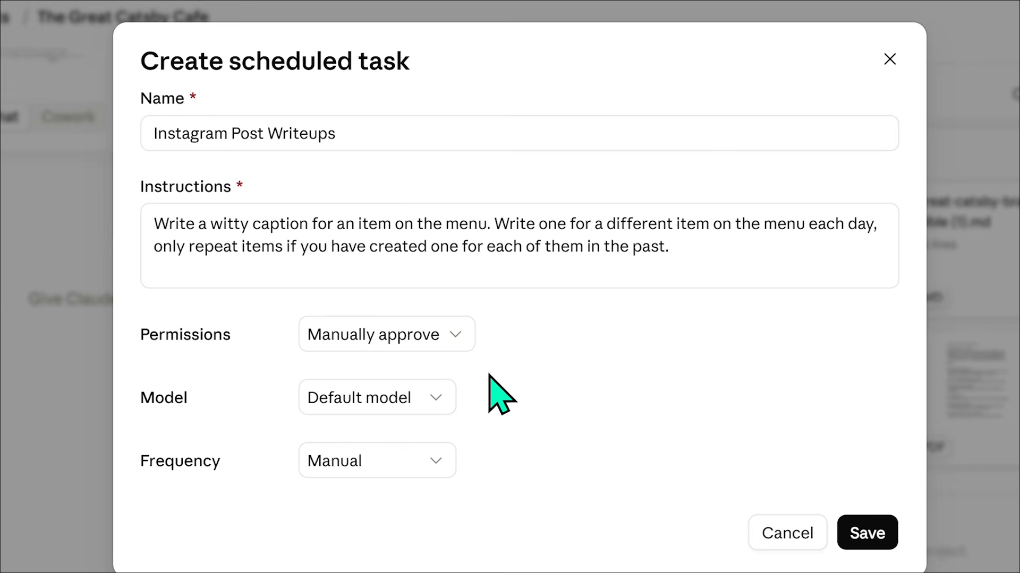
# Set the scheduled task's model to Opus 5 and its frequency to Daily.
pyautogui.click(407, 403)
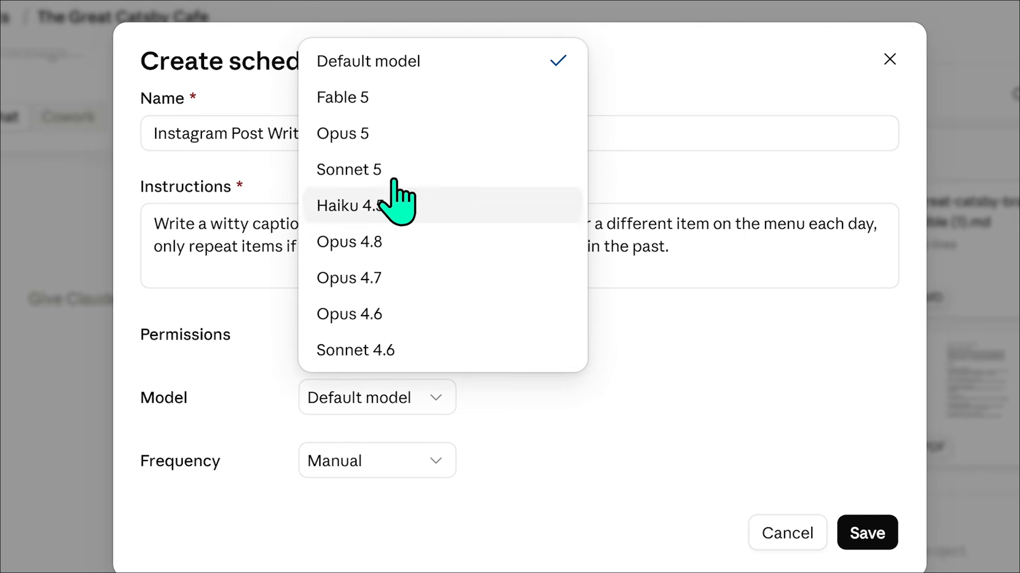
pyautogui.click(399, 132)
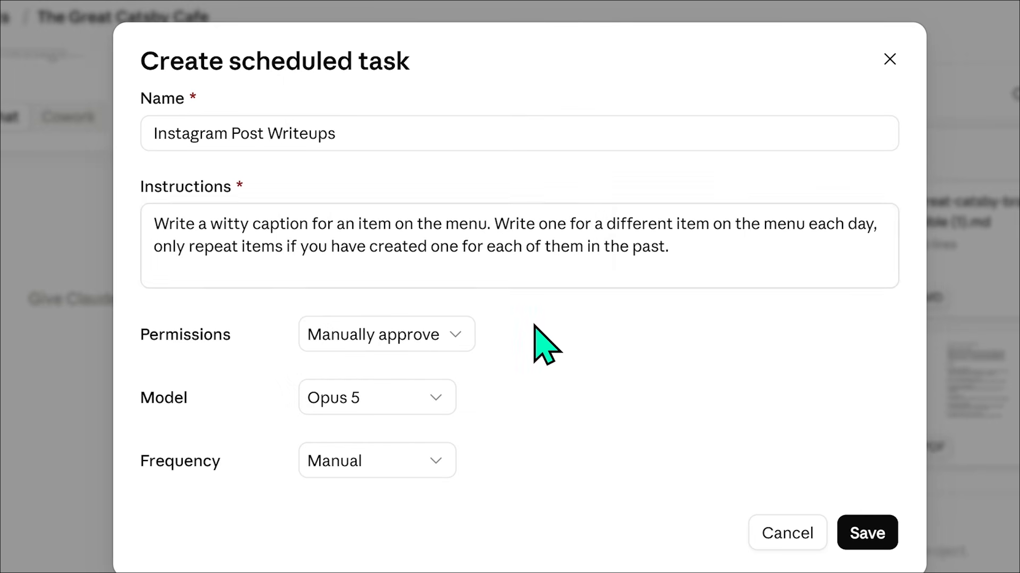
pyautogui.click(389, 462)
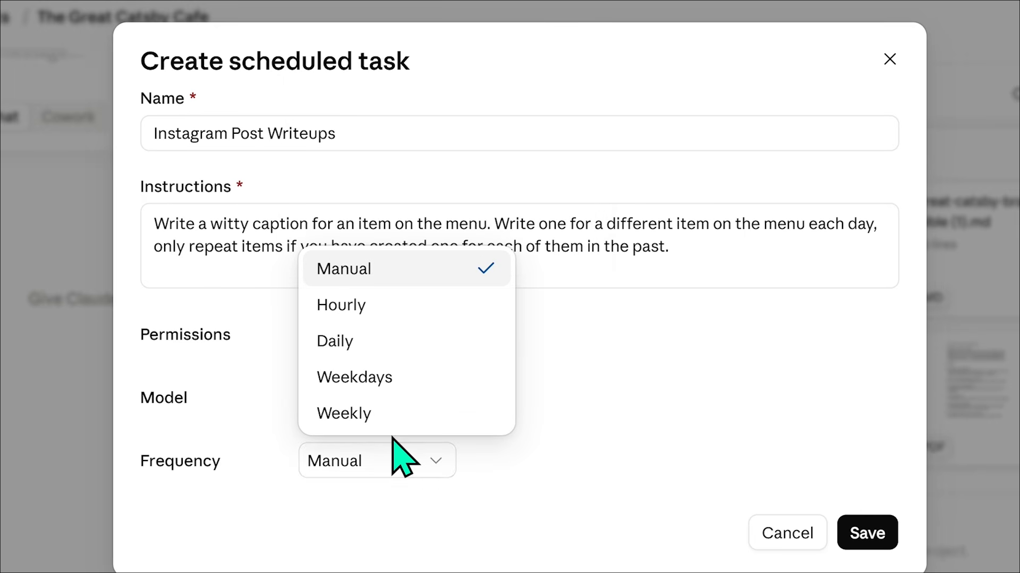
pyautogui.click(374, 355)
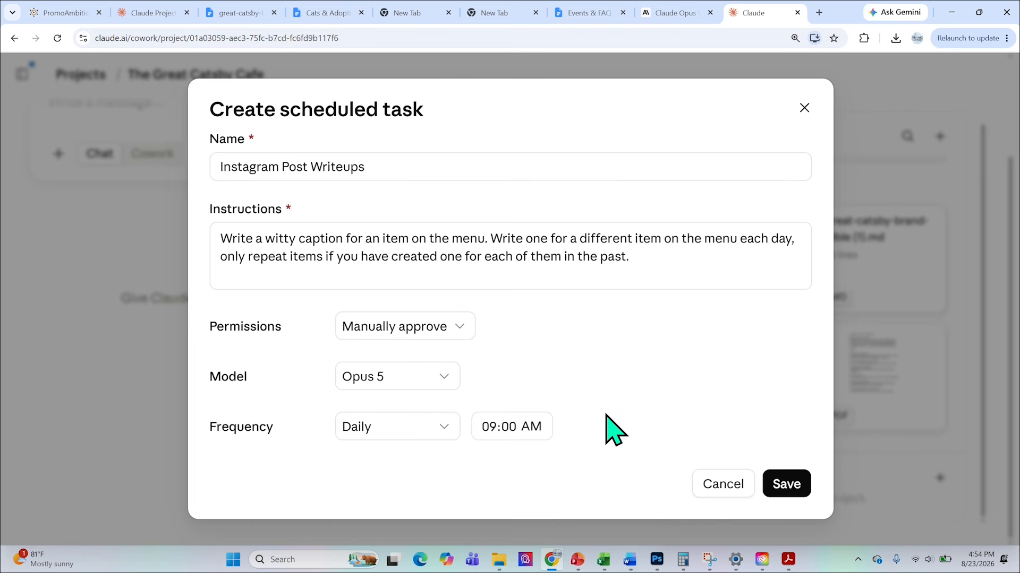
pyautogui.click(640, 264)
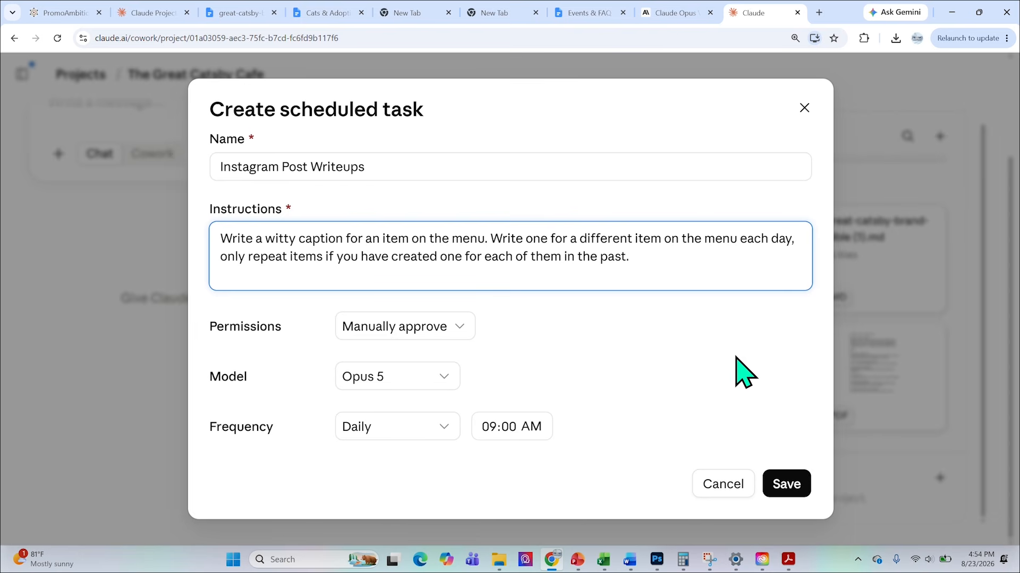
# Save the scheduled task and open the Instagram Post Writeups details to check its instructions, project and repeat schedule.
pyautogui.click(786, 484)
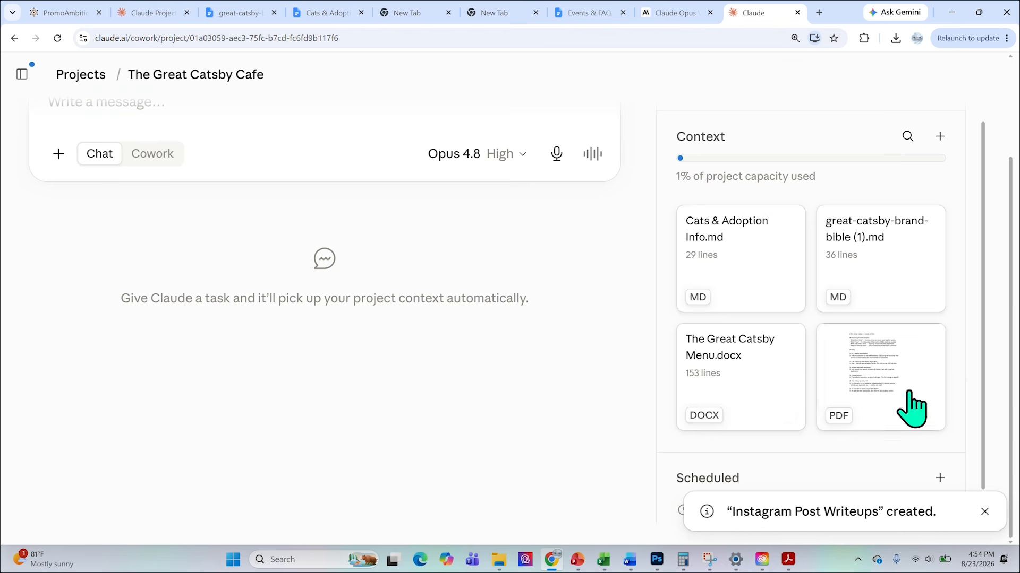
pyautogui.scroll(-1, 966, 357)
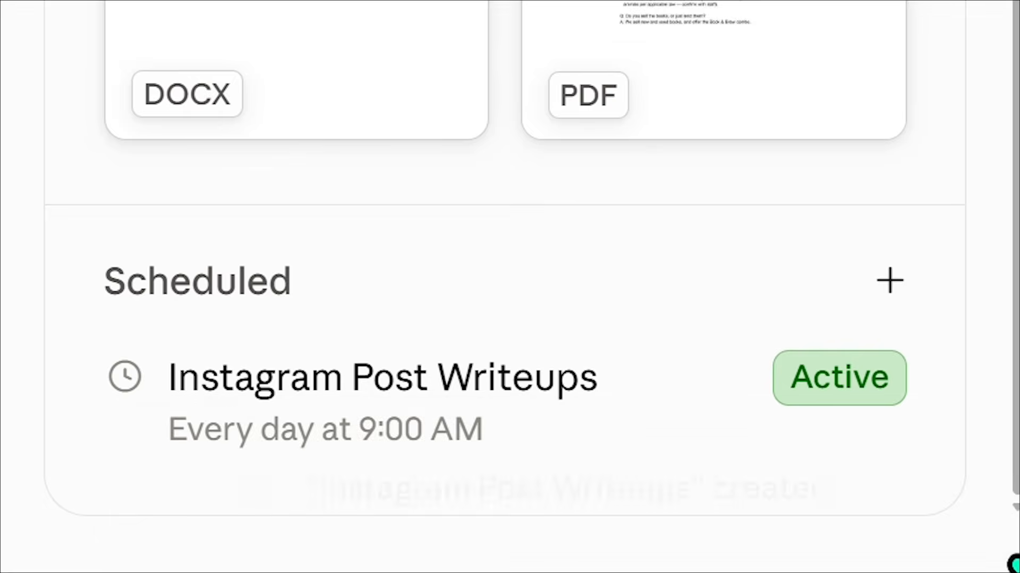
pyautogui.click(398, 409)
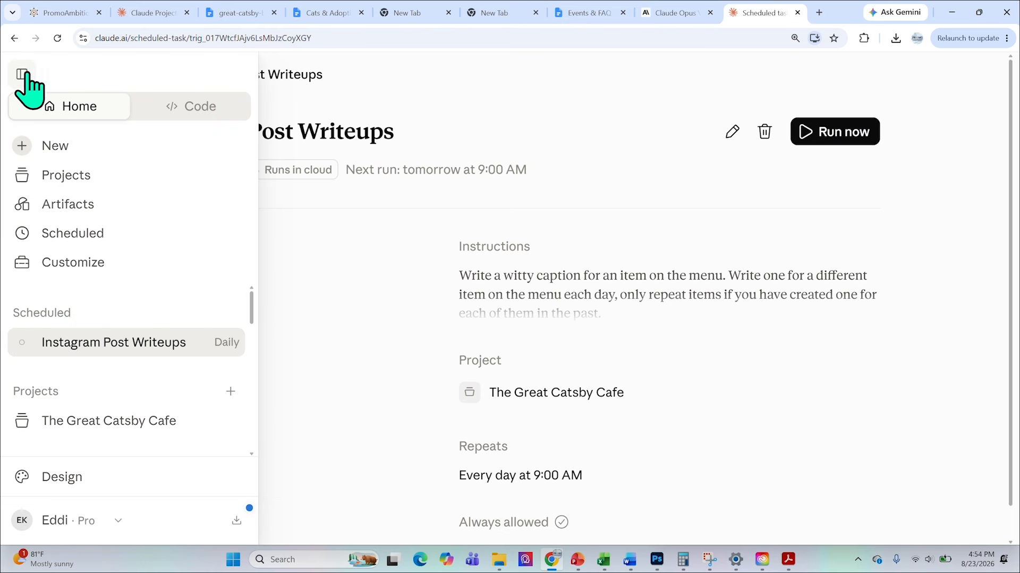
pyautogui.scroll(-1, 276, 325)
pyautogui.scroll(1, 276, 326)
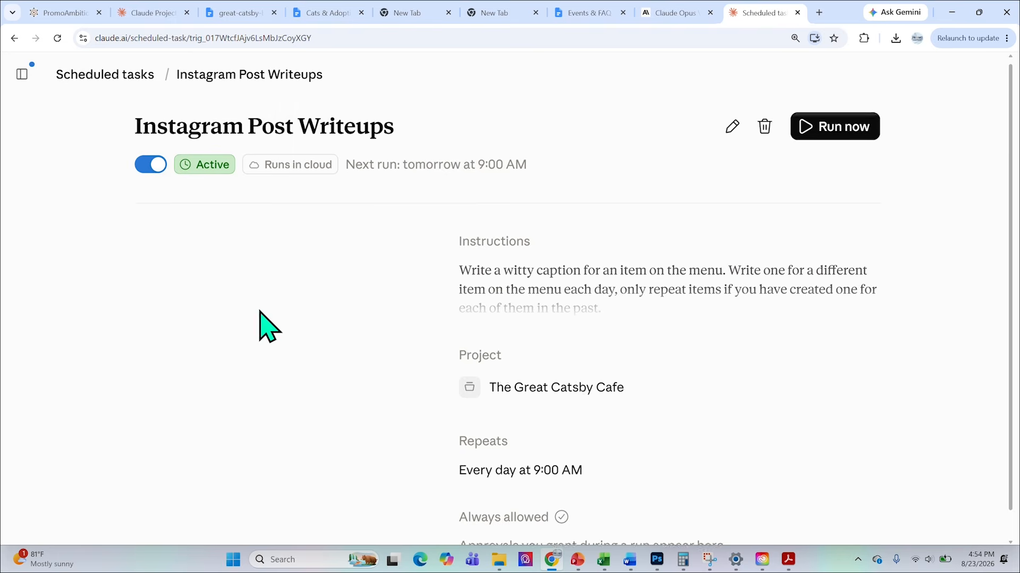
# Return to The Great Catsby Cafe project and review its title, instructions and context files.
pyautogui.click(15, 37)
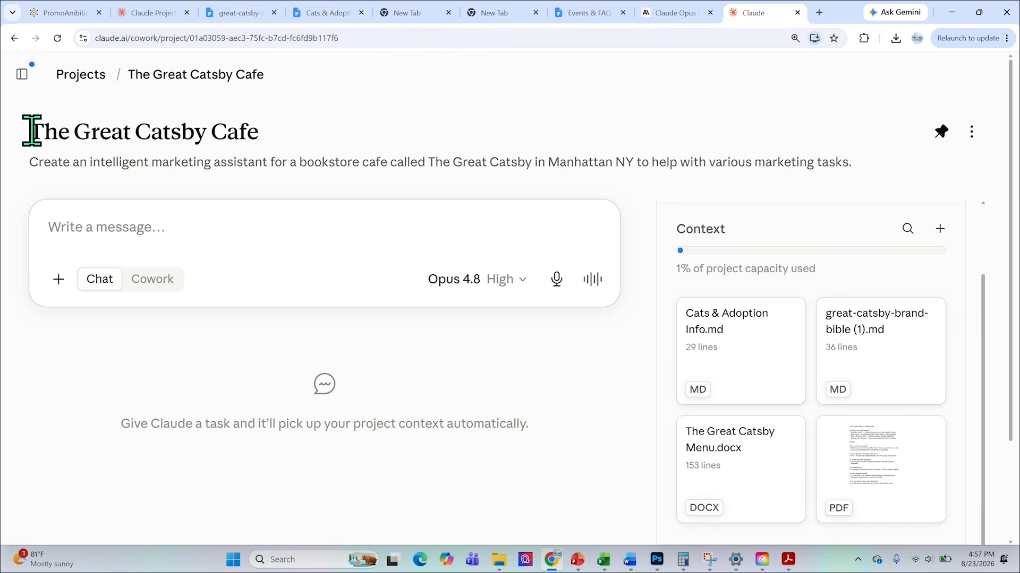
pyautogui.moveTo(32, 131); pyautogui.dragTo(272, 139)
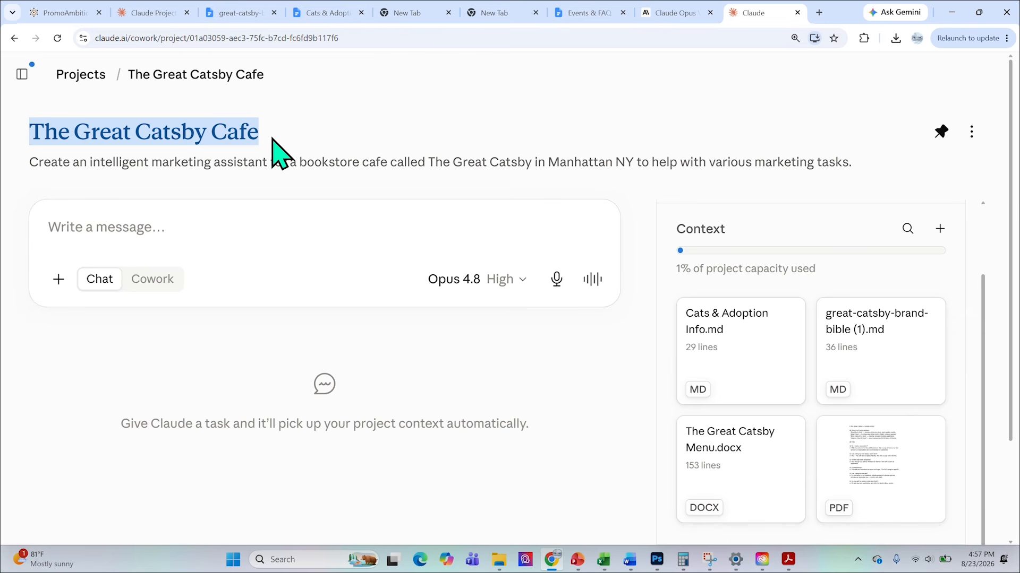
pyautogui.click(331, 132)
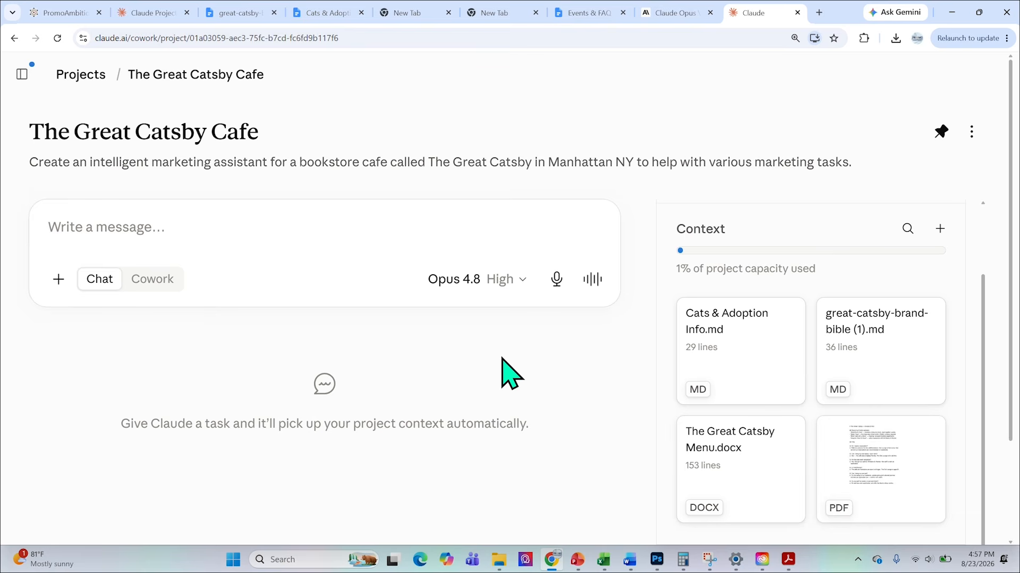
pyautogui.scroll(2, 840, 352)
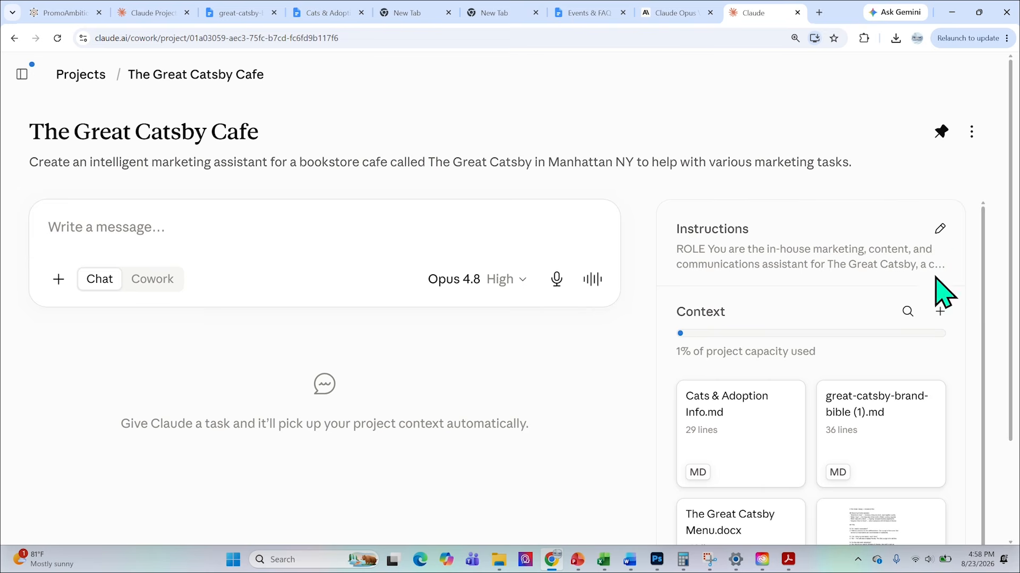
pyautogui.scroll(-2, 725, 454)
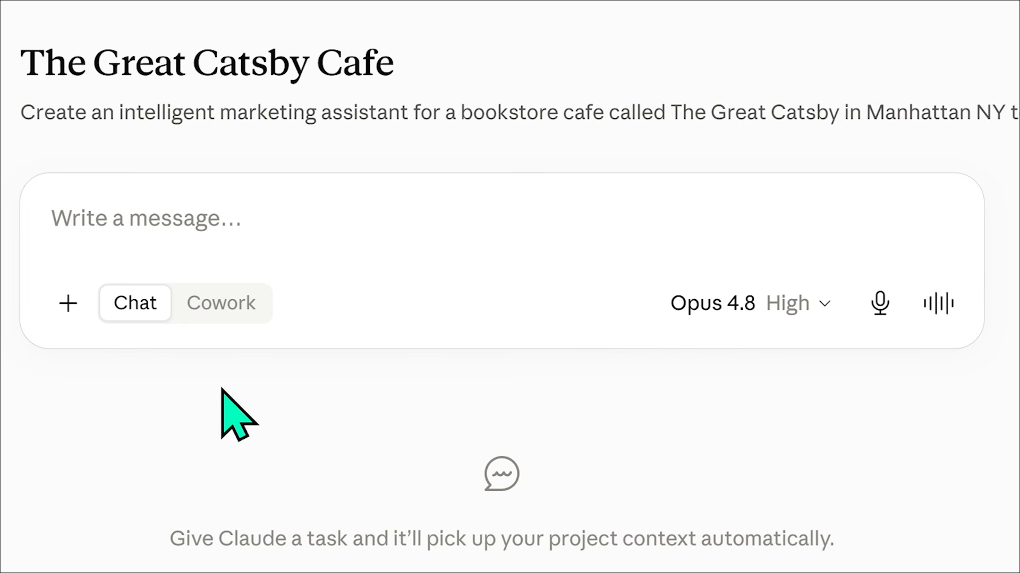
# Send the project chat a request for an Instagram caption for the new autumn drink, the Pumpkin Purrchino.
pyautogui.click(125, 219)
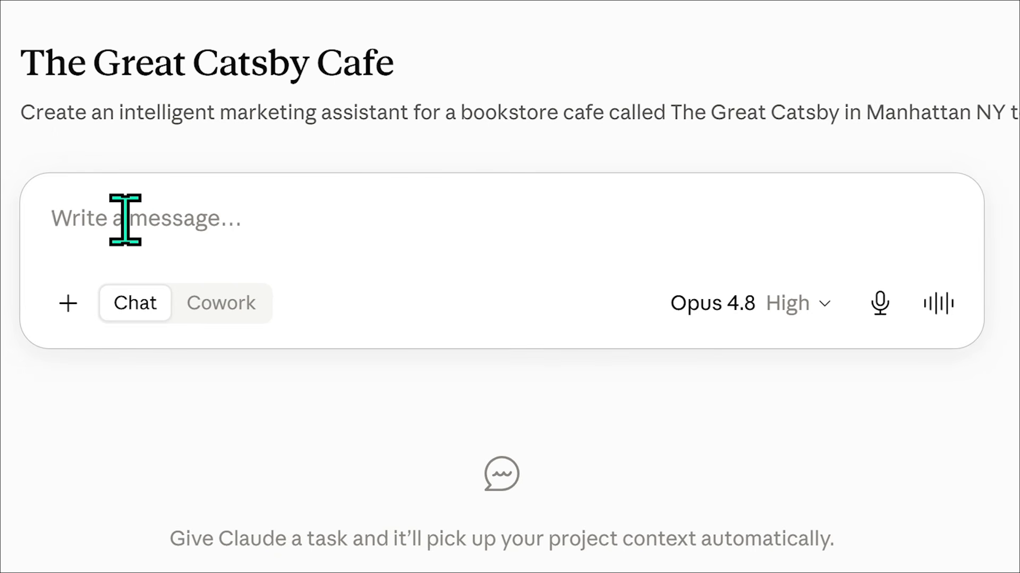
pyautogui.write('Write an Instagram Caption for our new autmumn drink, the Pumpkin Purrchino')
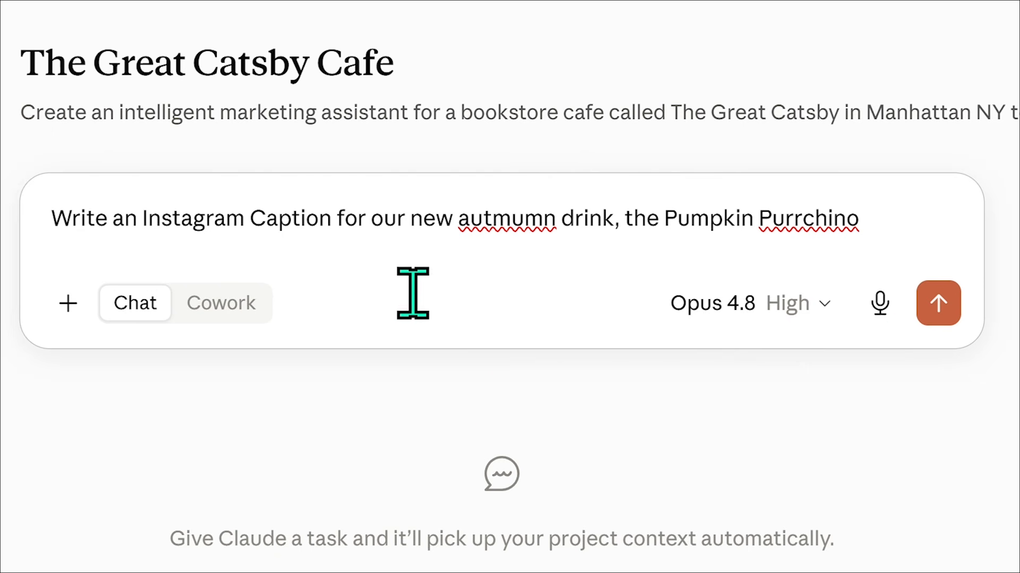
pyautogui.moveTo(672, 222); pyautogui.dragTo(860, 230)
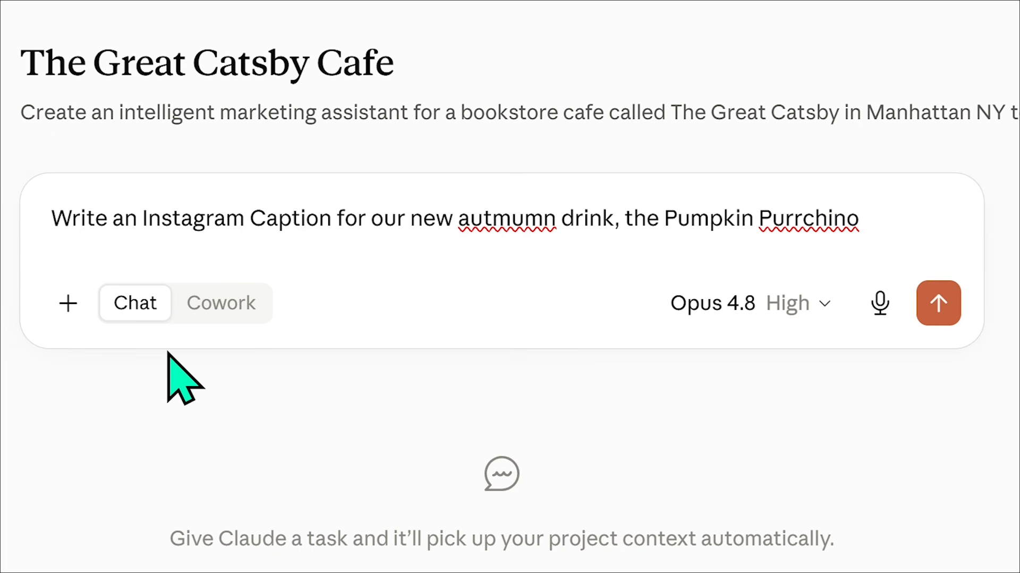
pyautogui.click(937, 312)
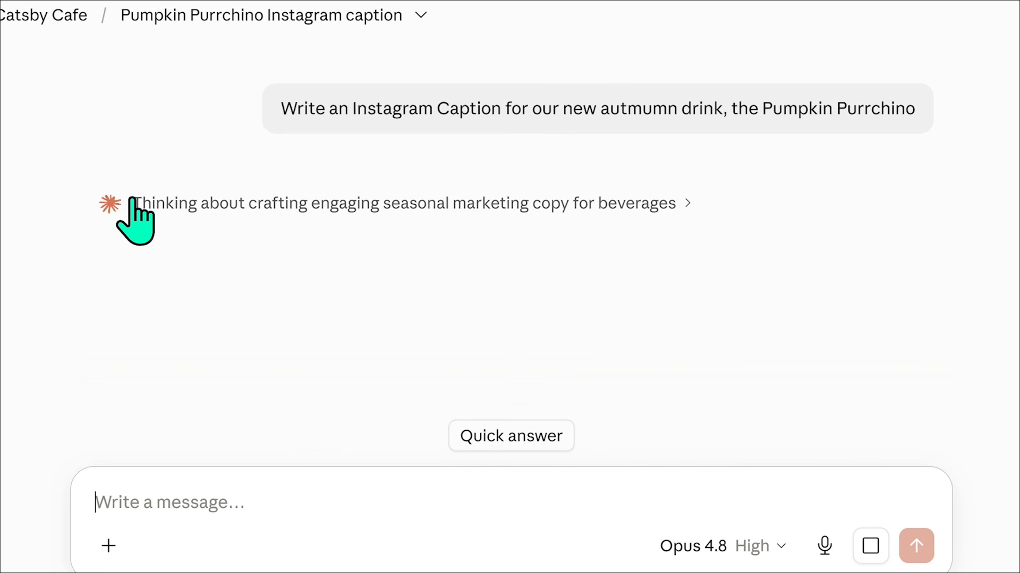
# Check the effort levels and thinking option offered for Opus 4.8, leaving the settings as they are.
pyautogui.click(764, 549)
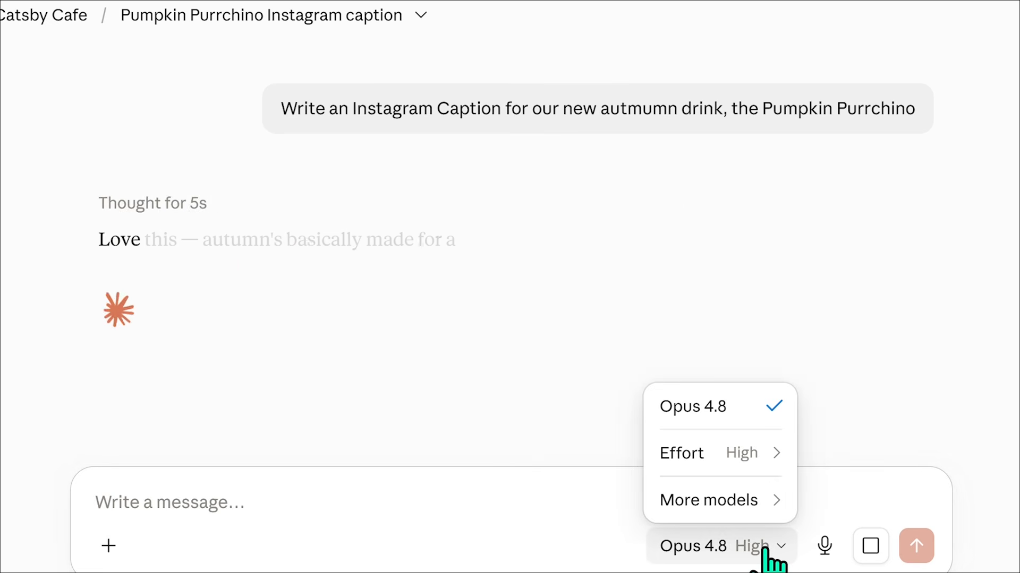
pyautogui.moveTo(728, 459)
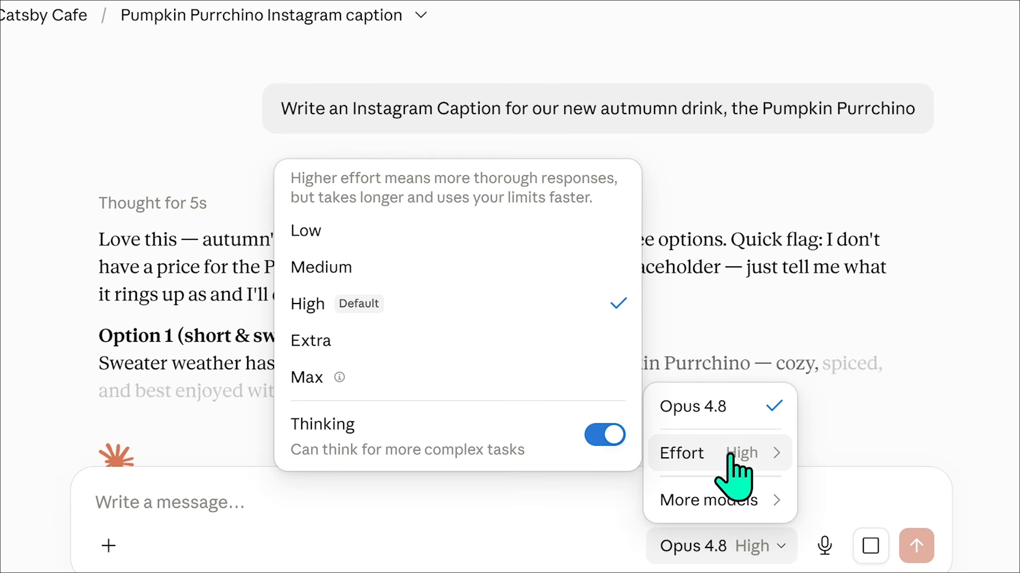
pyautogui.click(1016, 351)
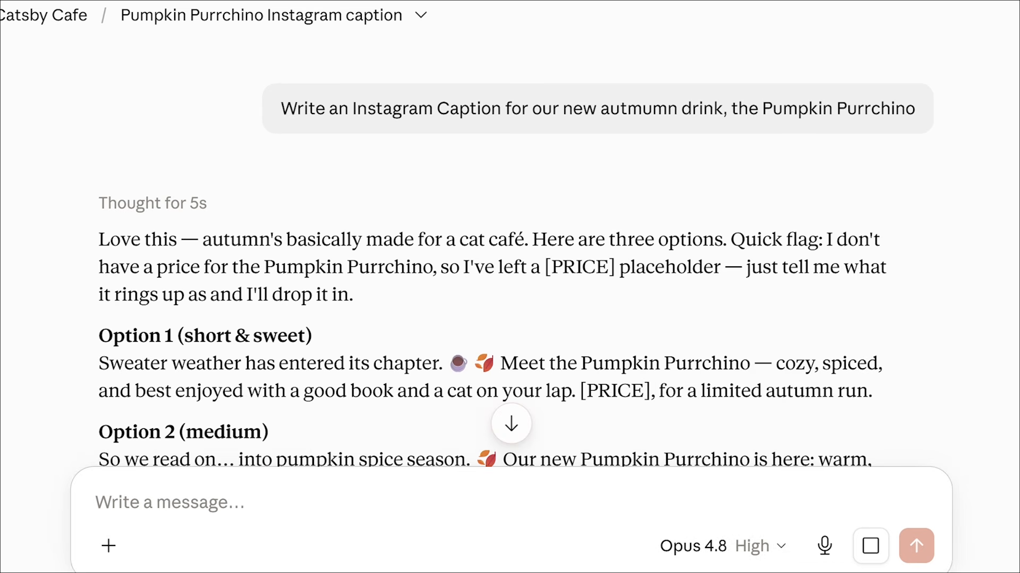
# Read through the generated Pumpkin Purrchino caption options, the hashtags and the closing note on what to double-check.
pyautogui.scroll(-3, 510, 276)
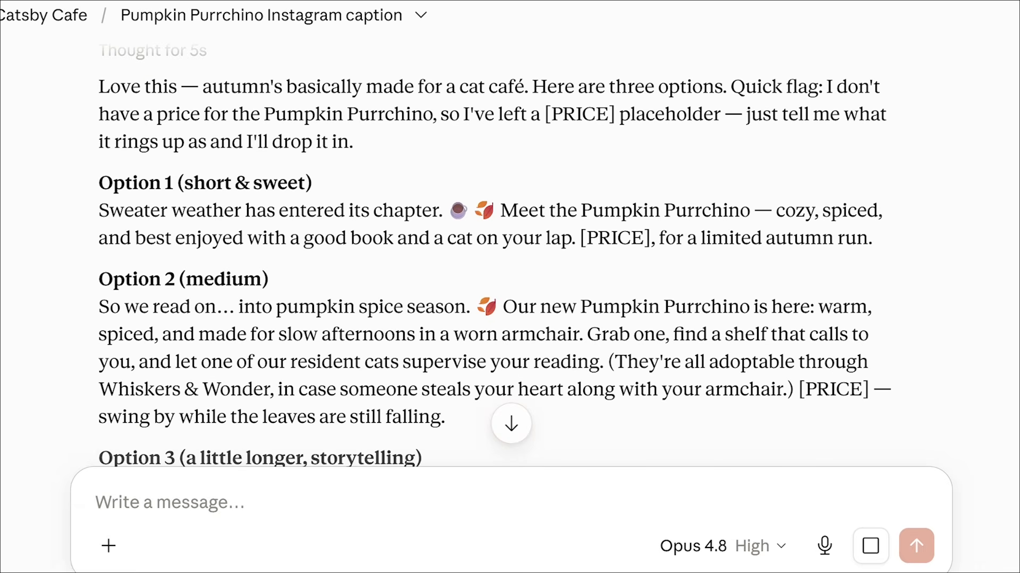
pyautogui.scroll(-1, 510, 276)
pyautogui.scroll(-4, 1012, 330)
pyautogui.scroll(5, 849, 329)
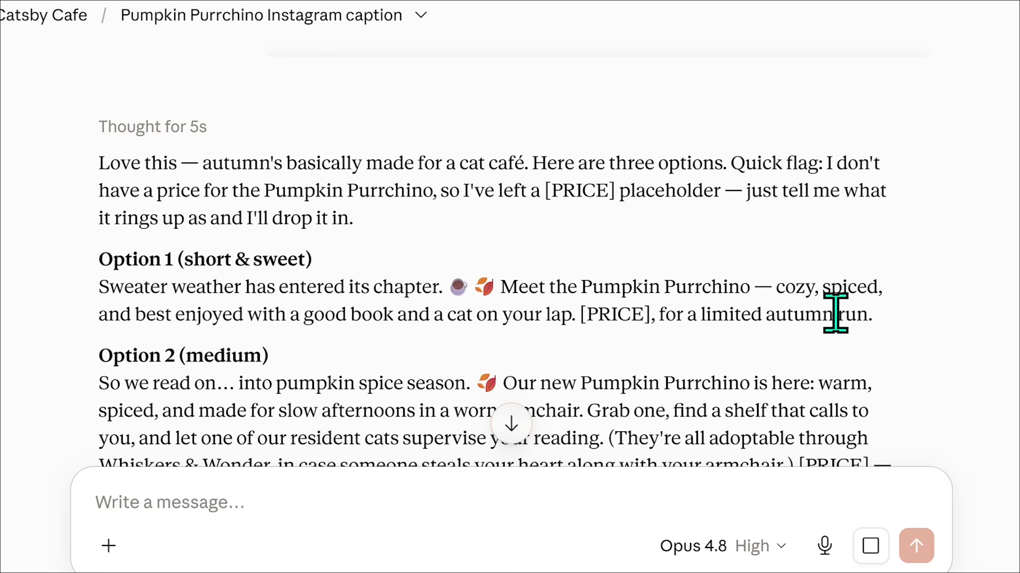
pyautogui.scroll(-6, 803, 325)
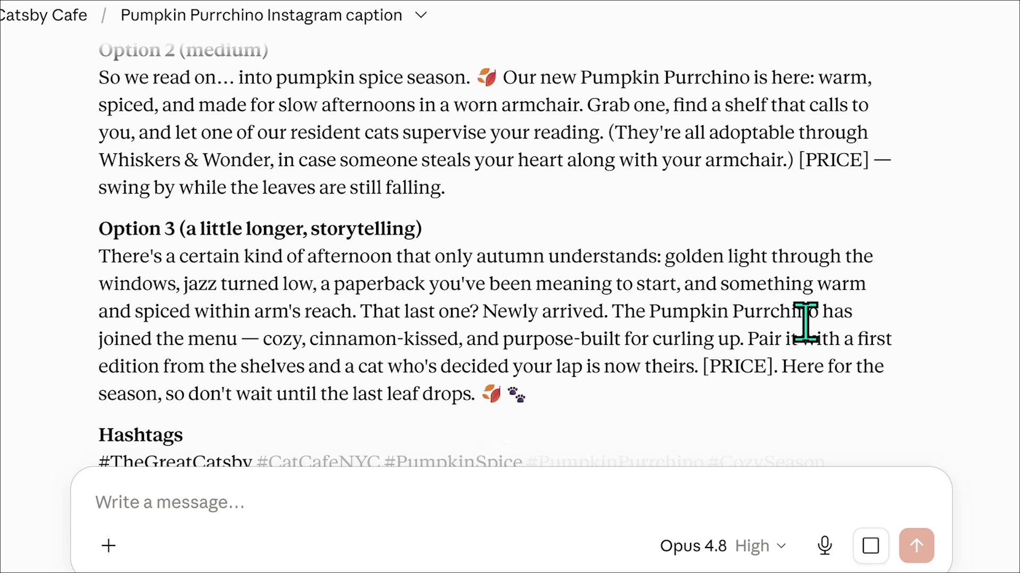
pyautogui.scroll(-6, 806, 324)
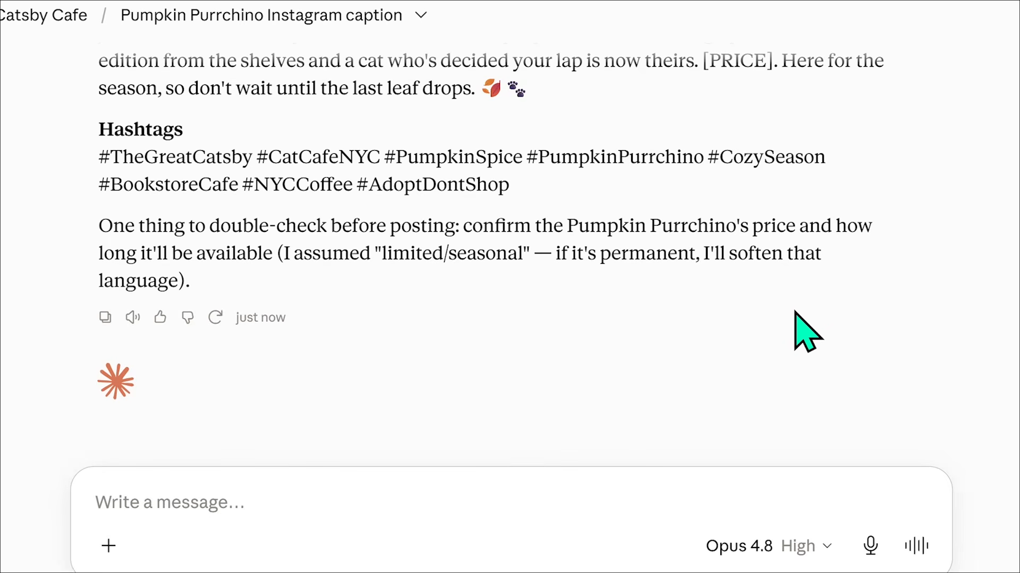
pyautogui.scroll(10, 795, 313)
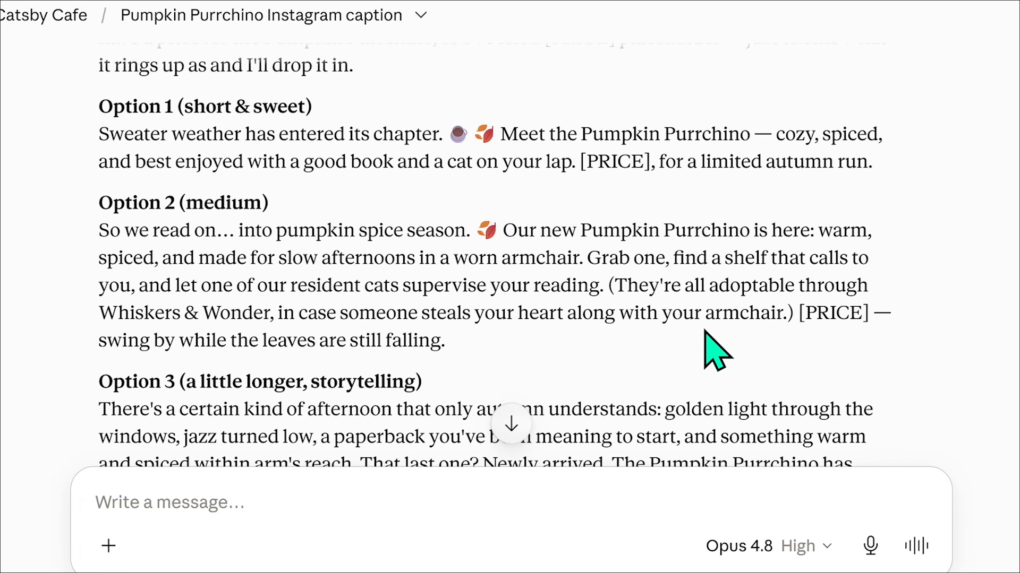
pyautogui.scroll(3, 705, 332)
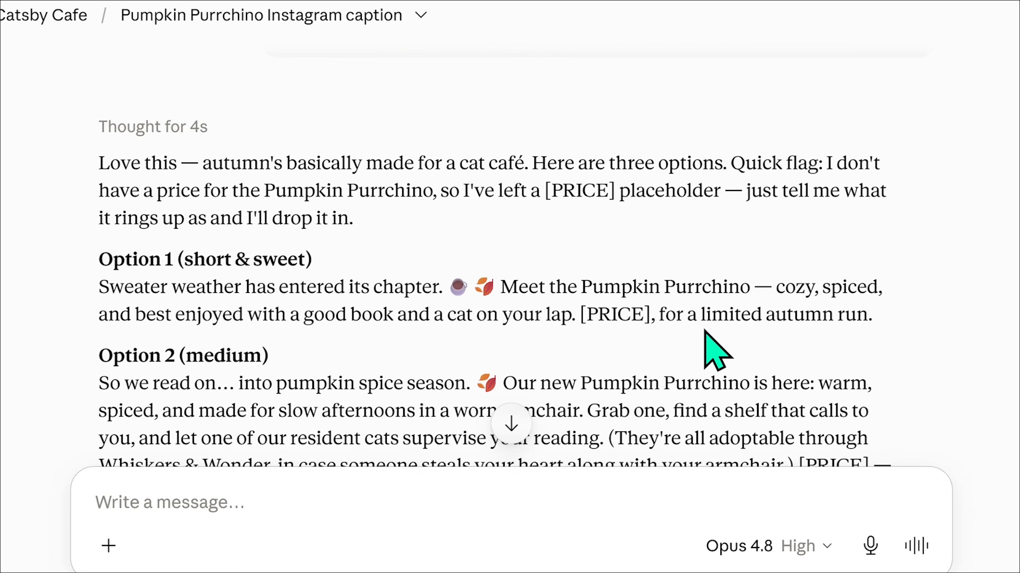
pyautogui.scroll(2, 696, 351)
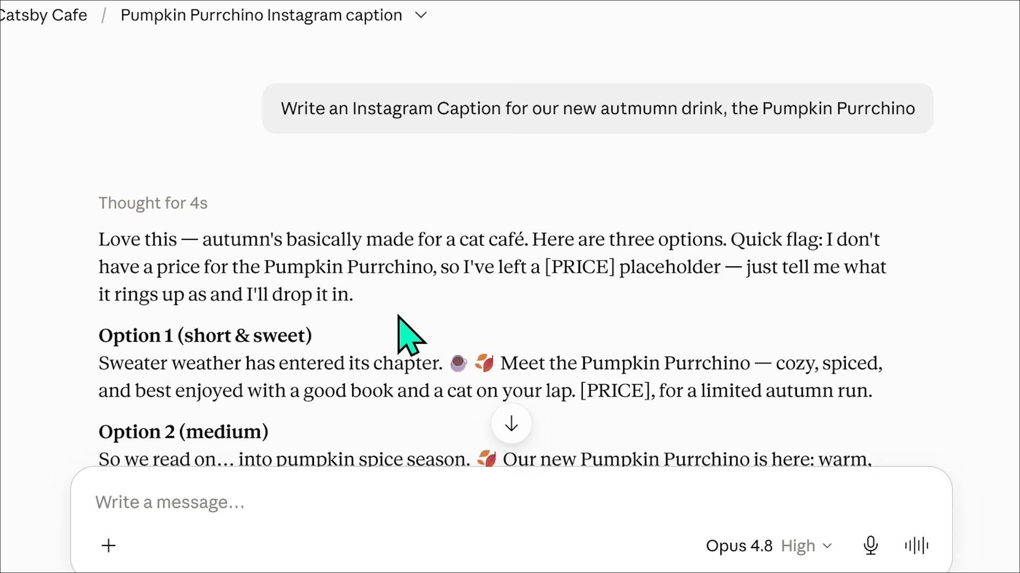
pyautogui.scroll(-2, 419, 321)
pyautogui.scroll(-2, 420, 307)
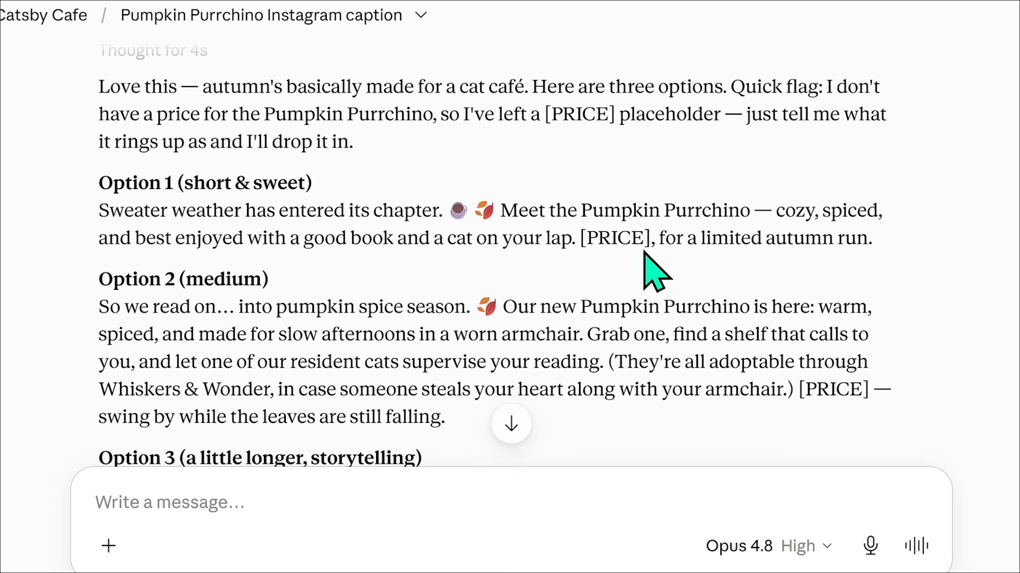
pyautogui.scroll(-3, 908, 253)
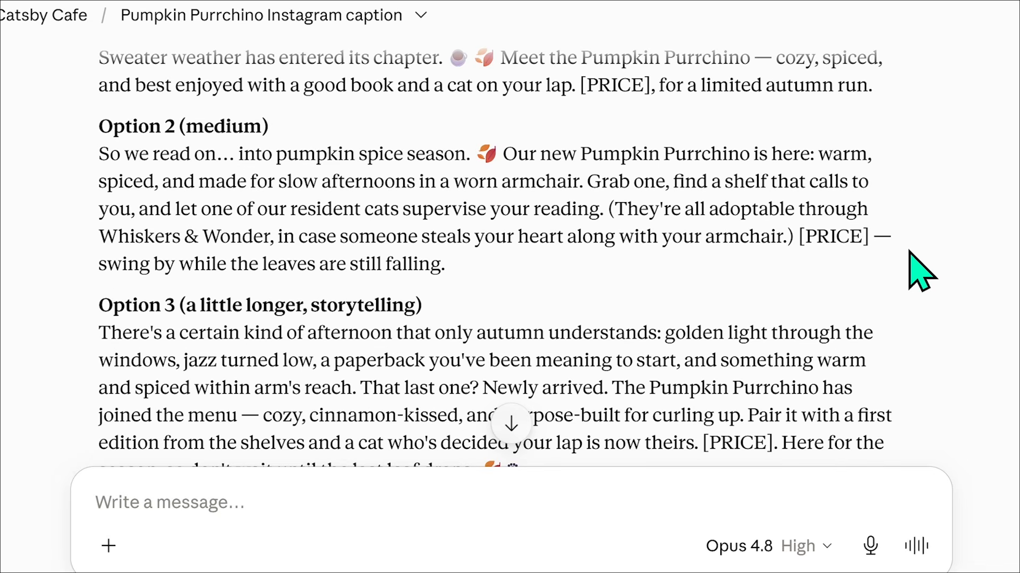
pyautogui.scroll(-5, 944, 317)
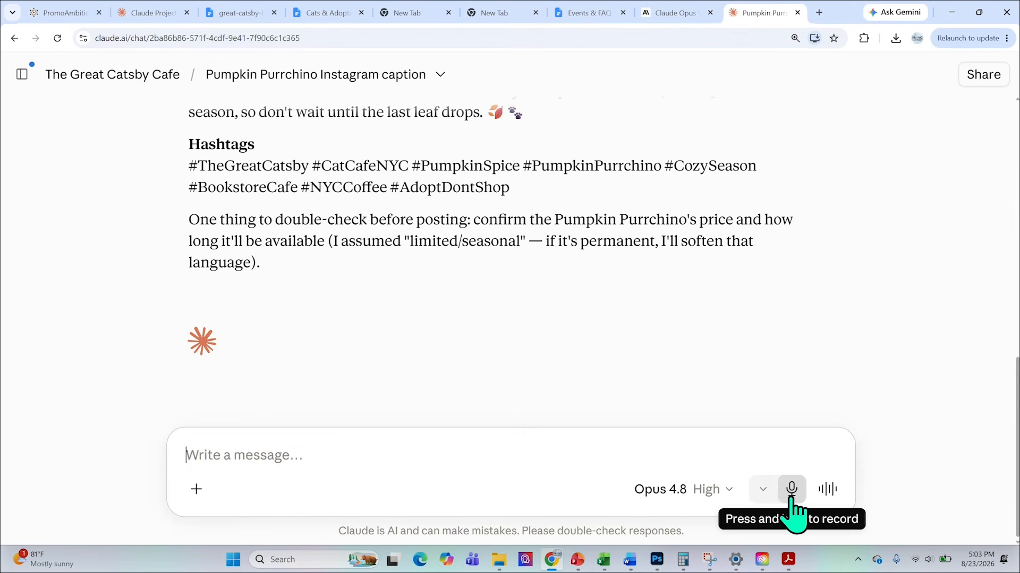
# Dictate and send a request for this week's book and brew pairing with one novel, one menu drink and a two-sentence reason, and review the reply.
pyautogui.click(791, 500)
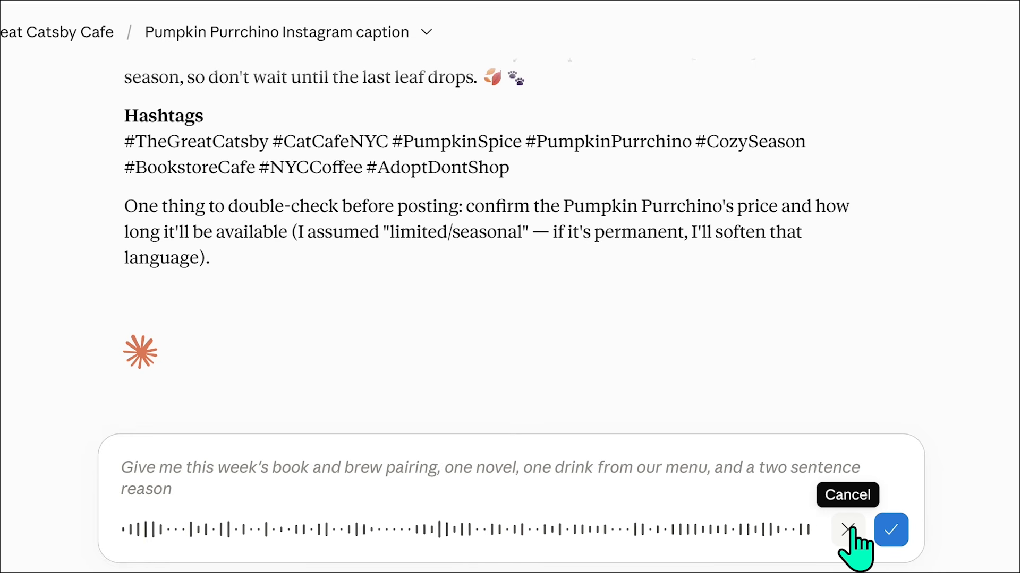
pyautogui.click(892, 530)
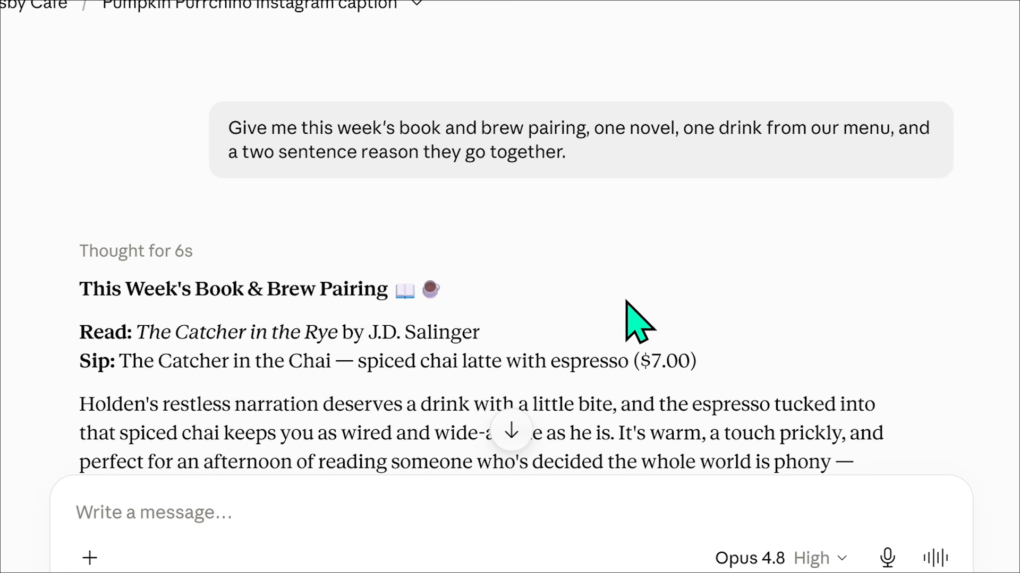
pyautogui.scroll(-3, 728, 272)
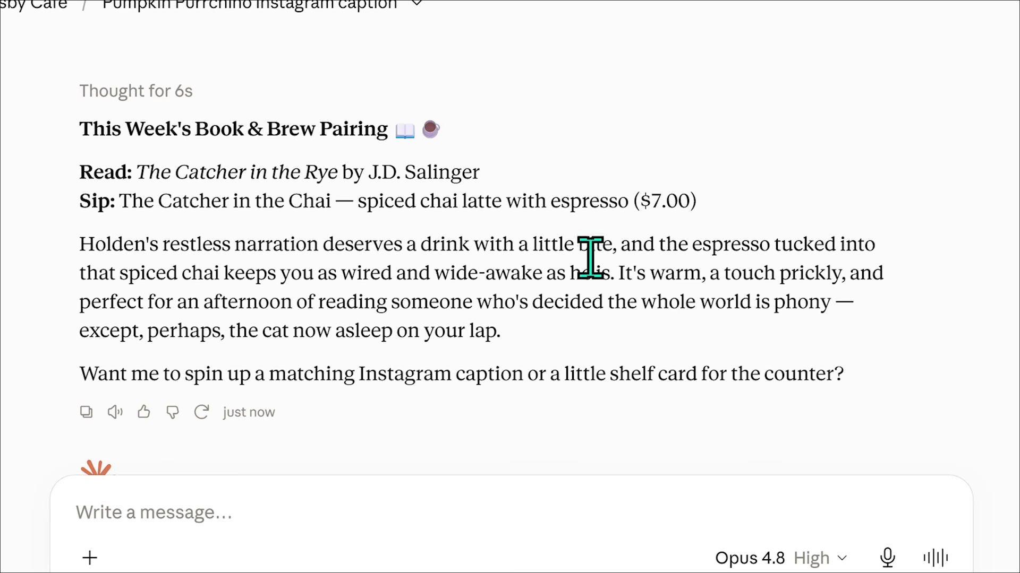
pyautogui.scroll(-3, 619, 349)
pyautogui.scroll(2, 620, 349)
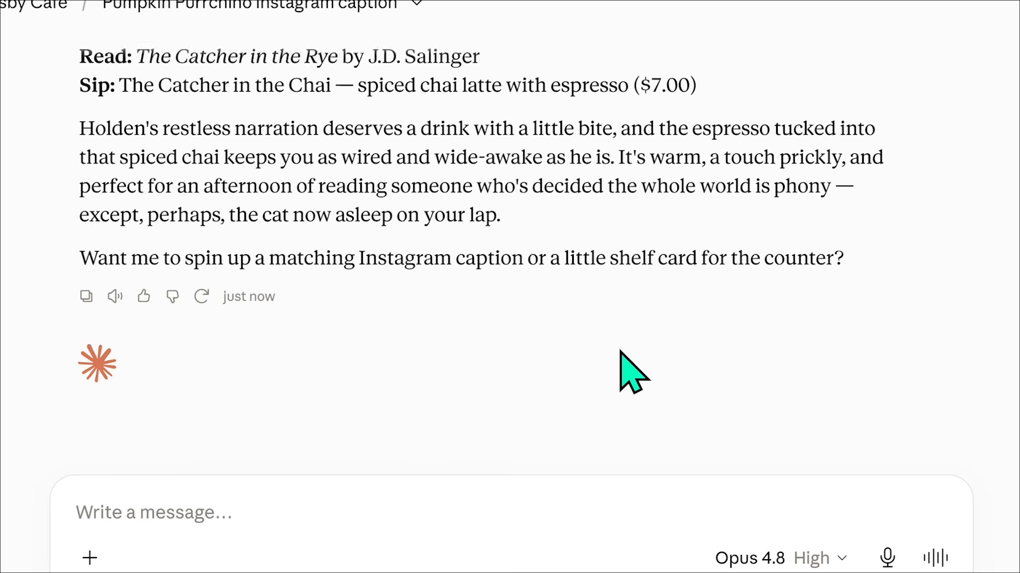
pyautogui.moveTo(80, 202); pyautogui.dragTo(875, 297)
pyautogui.click(875, 297)
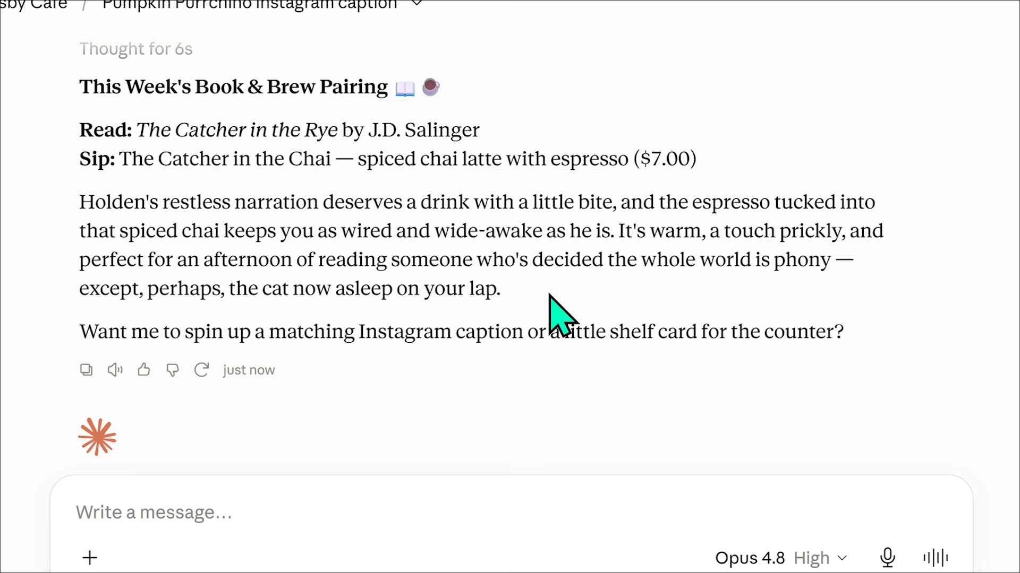
# Dictate and send a request for a friendly reply to a customer asking about bringing a four-year-old and holding the cats, and read the draft.
pyautogui.click(614, 551)
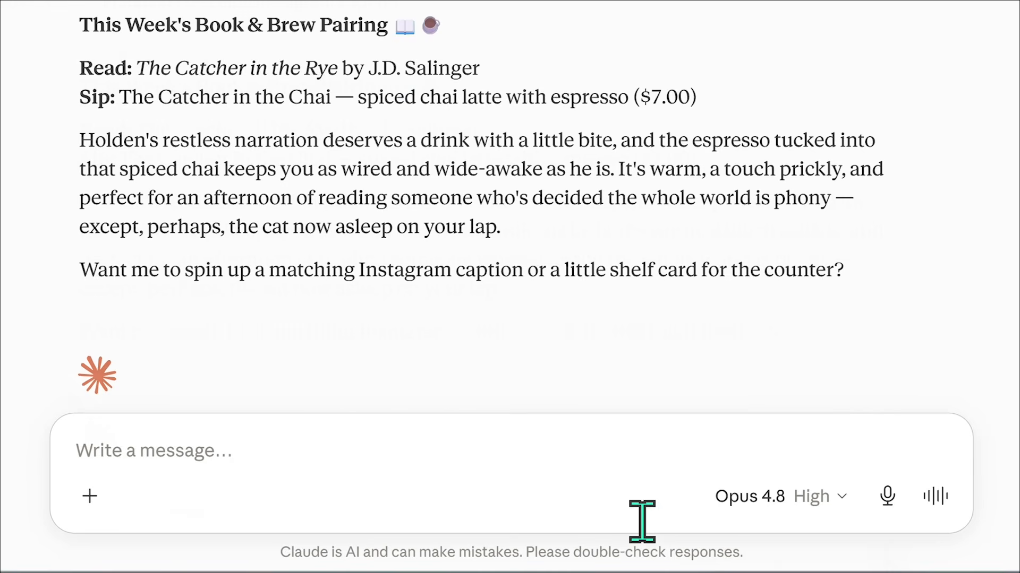
pyautogui.click(886, 505)
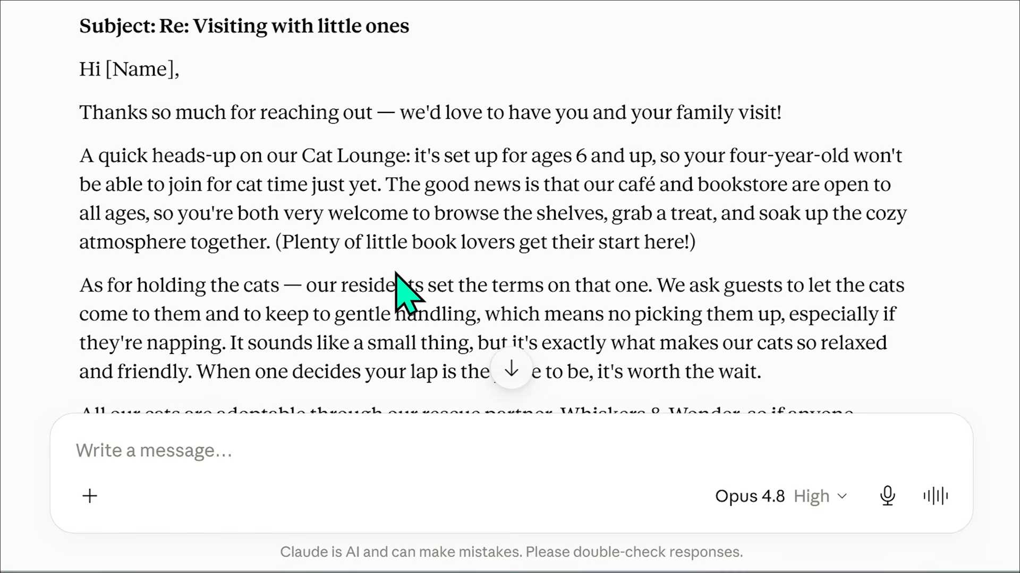
pyautogui.scroll(-3, 406, 295)
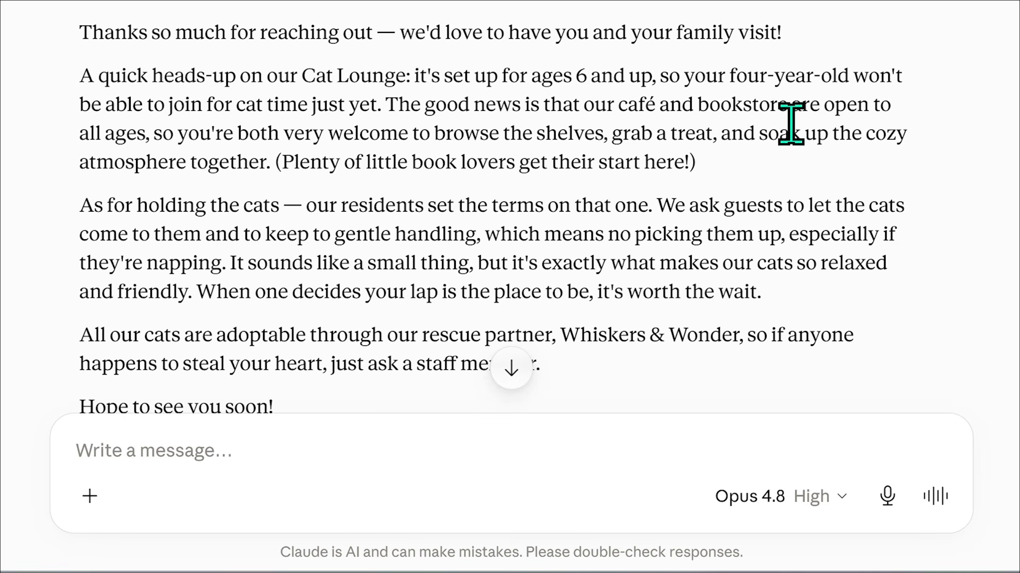
pyautogui.scroll(-8, 793, 138)
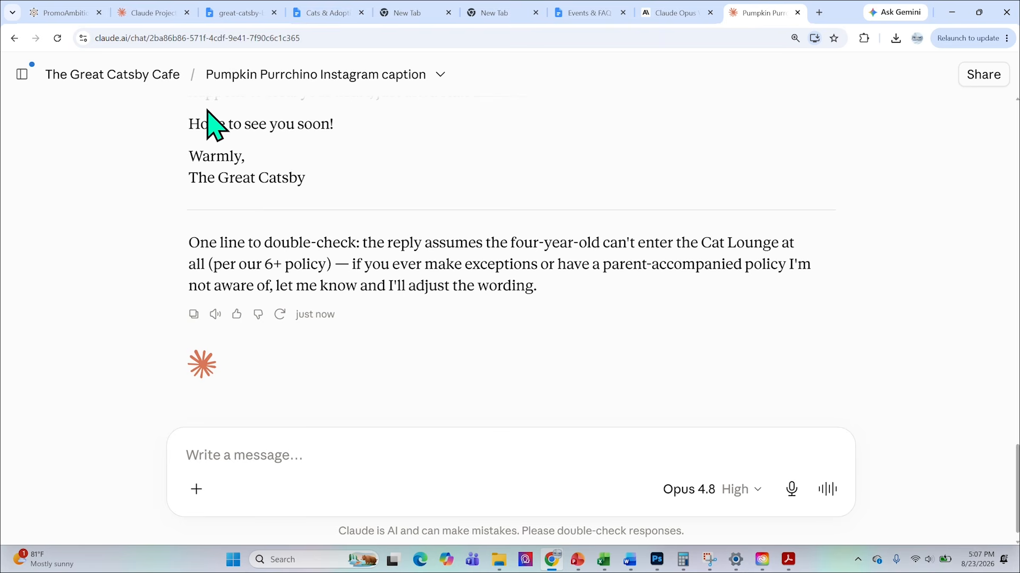
# Go back from the chat to The Great Catsby Cafe project page.
pyautogui.moveTo(25, 80)
pyautogui.click(91, 419)
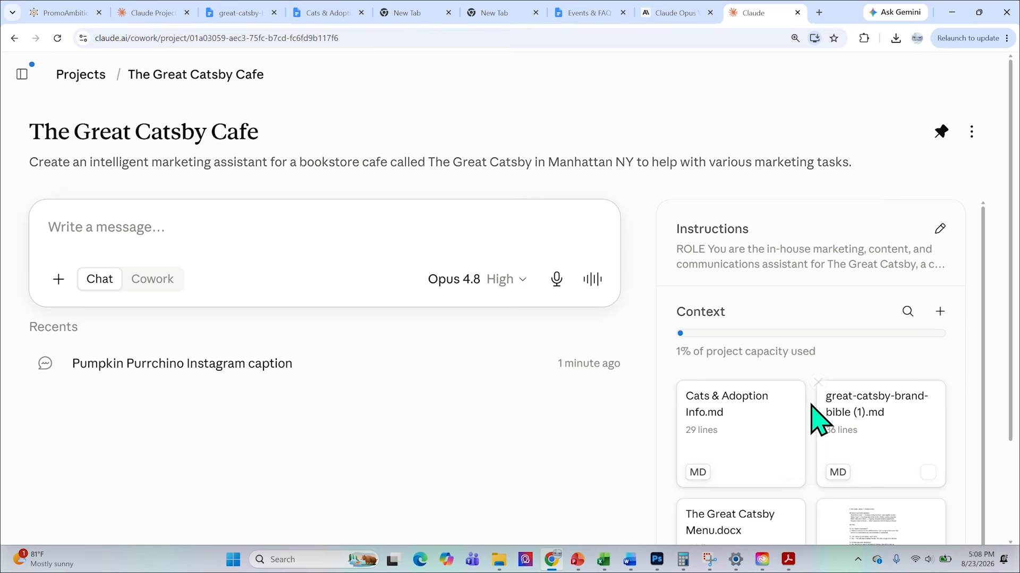
# Send the prompt "create a one page website for The Great Catsby..." as a new chat in the project.
pyautogui.scroll(-2, 807, 436)
pyautogui.scroll(2, 781, 372)
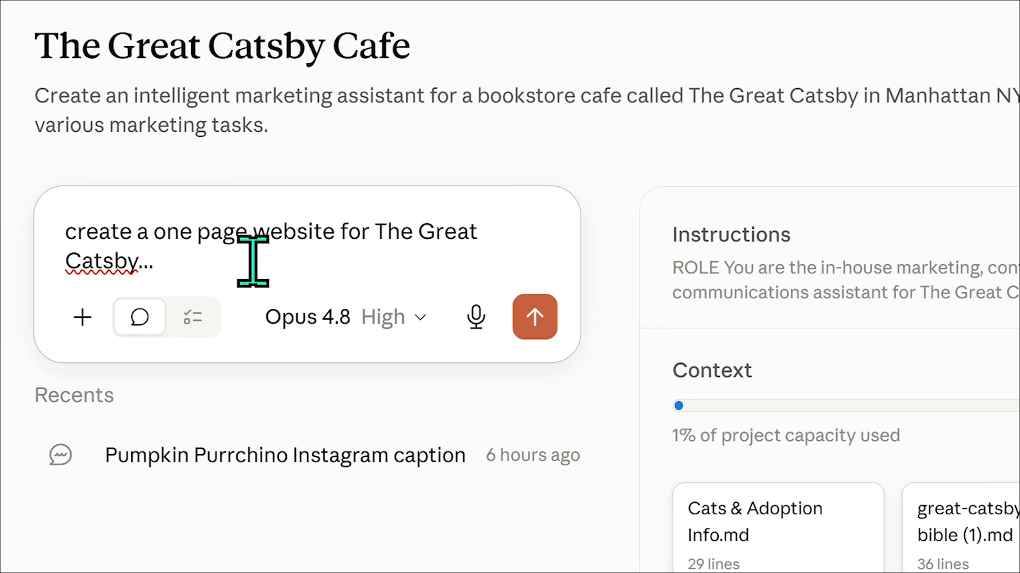
pyautogui.moveTo(152, 250); pyautogui.dragTo(25, 208)
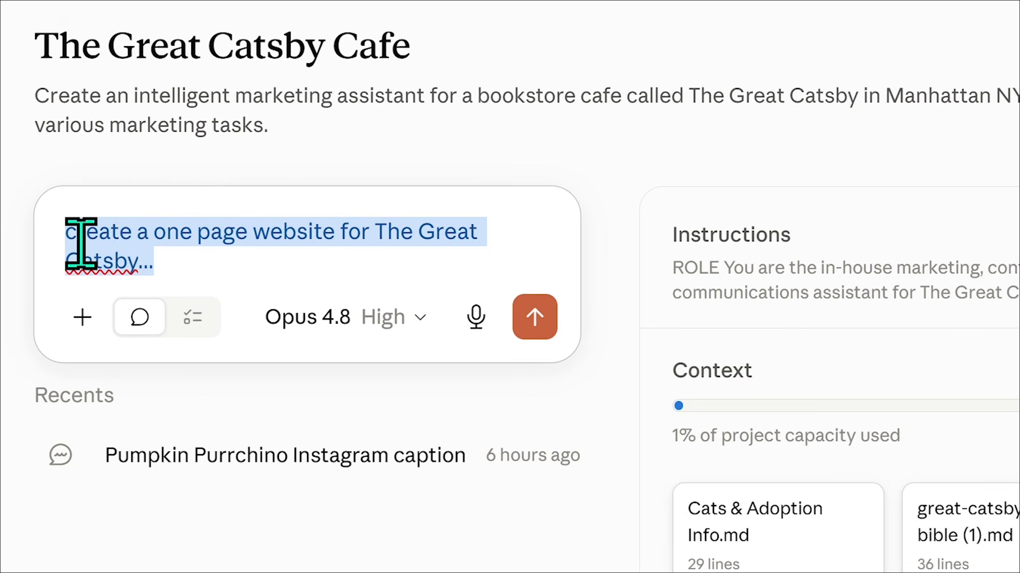
pyautogui.click(181, 251)
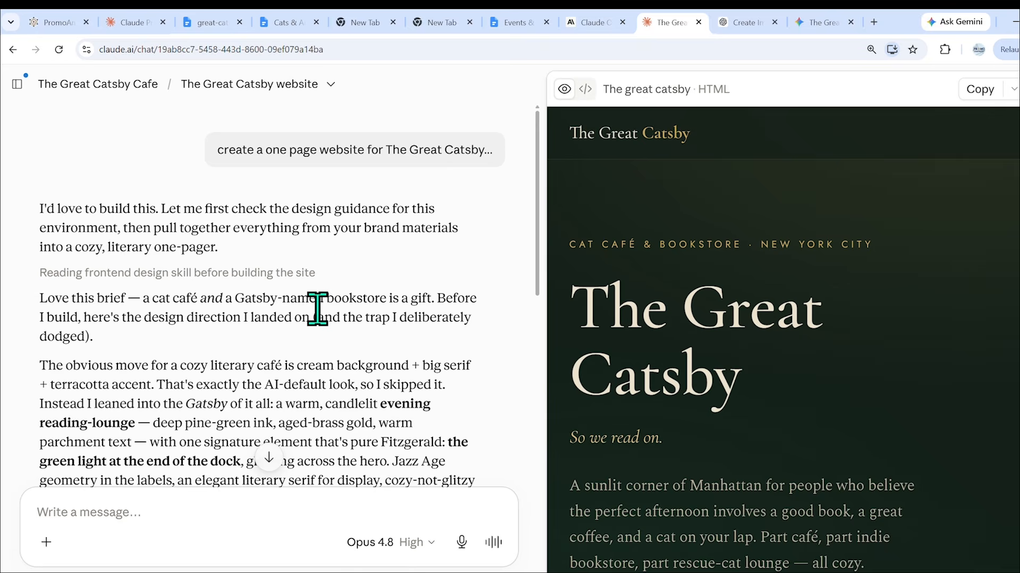
# Read the reply's design notes and placeholder list, and expand the generated website preview to full width.
pyautogui.scroll(-6, 318, 303)
pyautogui.scroll(-8, 277, 300)
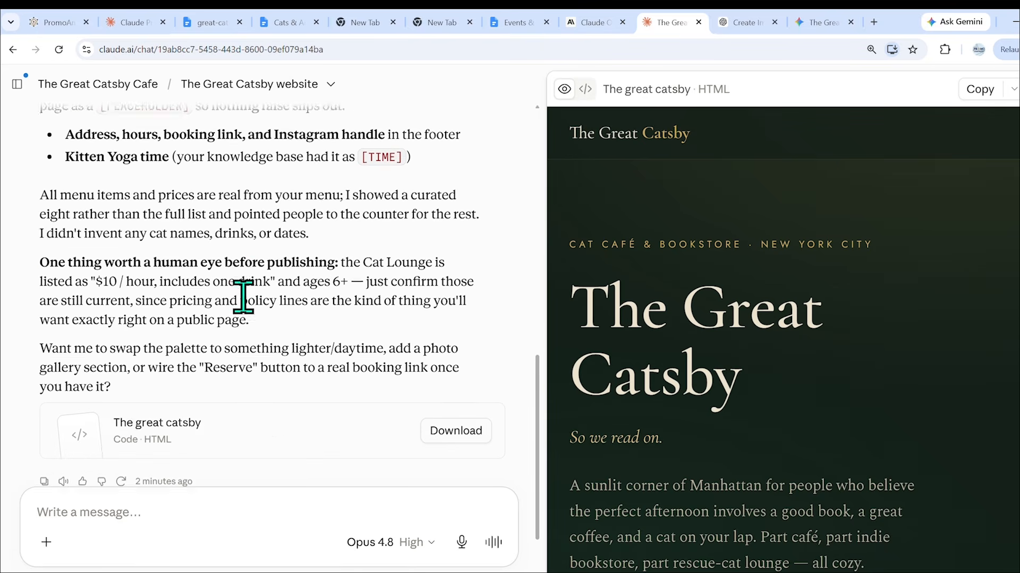
pyautogui.scroll(13, 206, 357)
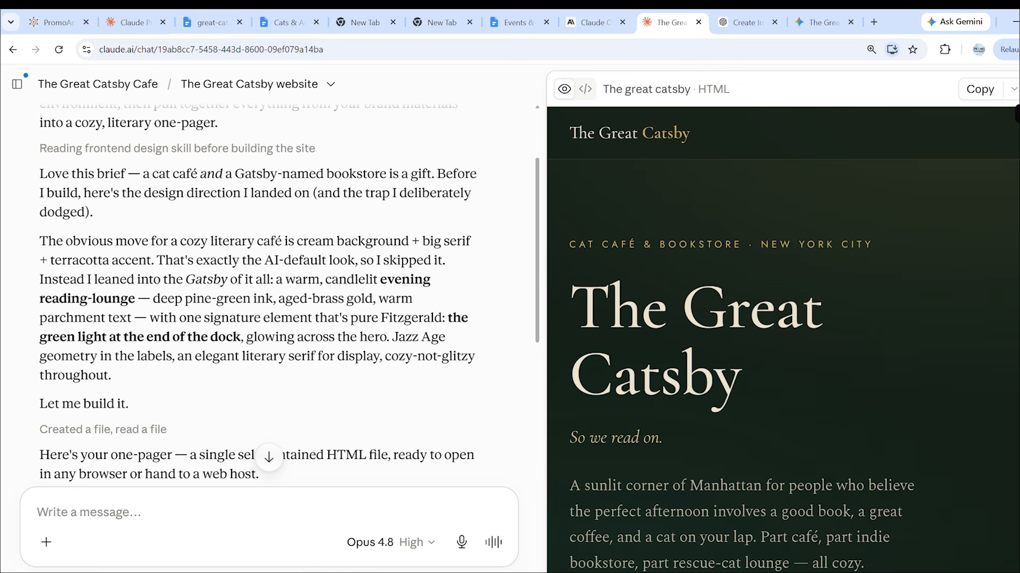
pyautogui.click(1018, 89)
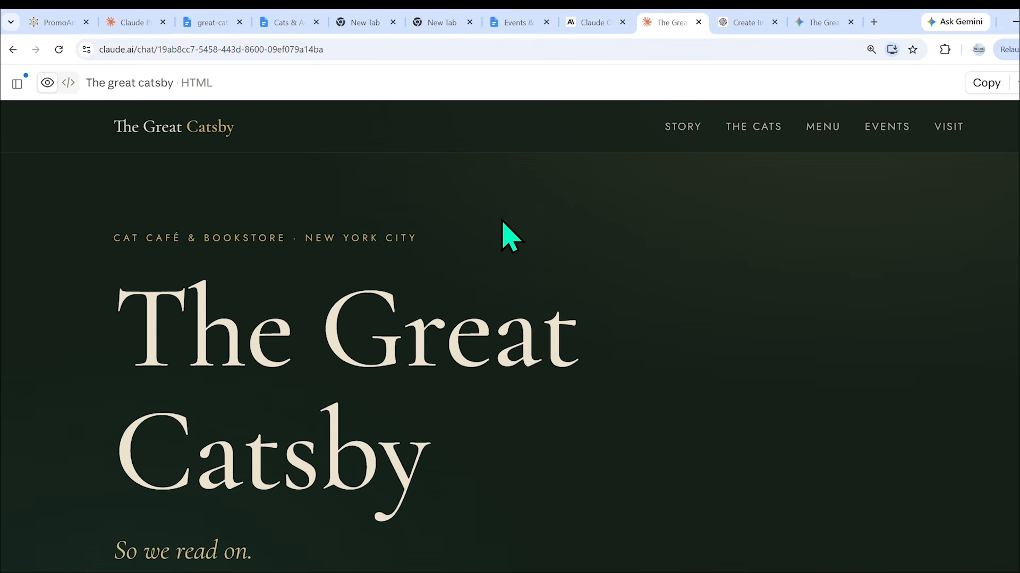
# Review the website preview from the hero through the Our Story, resident cats, adoption and house favorites menu sections.
pyautogui.scroll(-6, 551, 260)
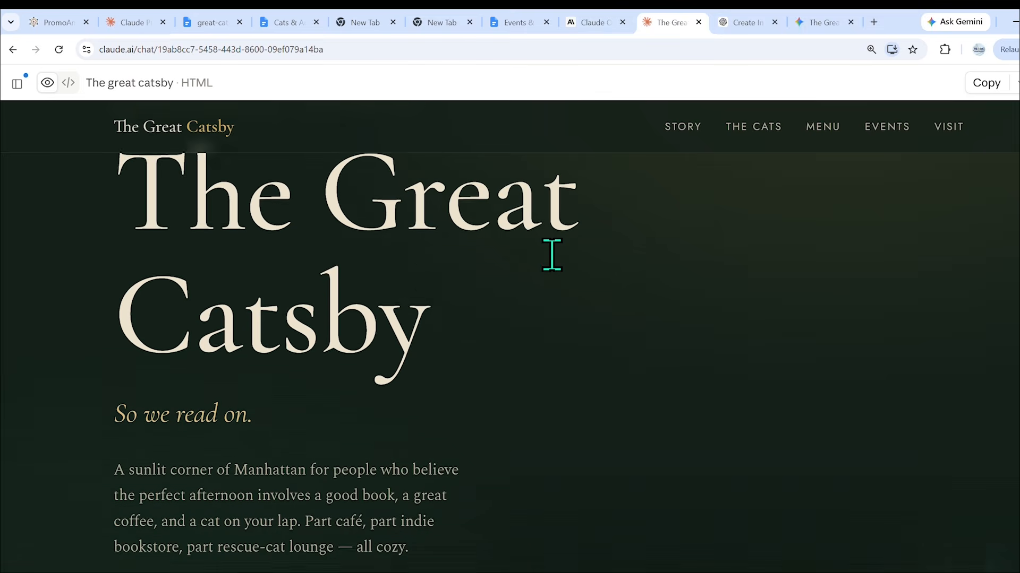
pyautogui.scroll(-6, 552, 255)
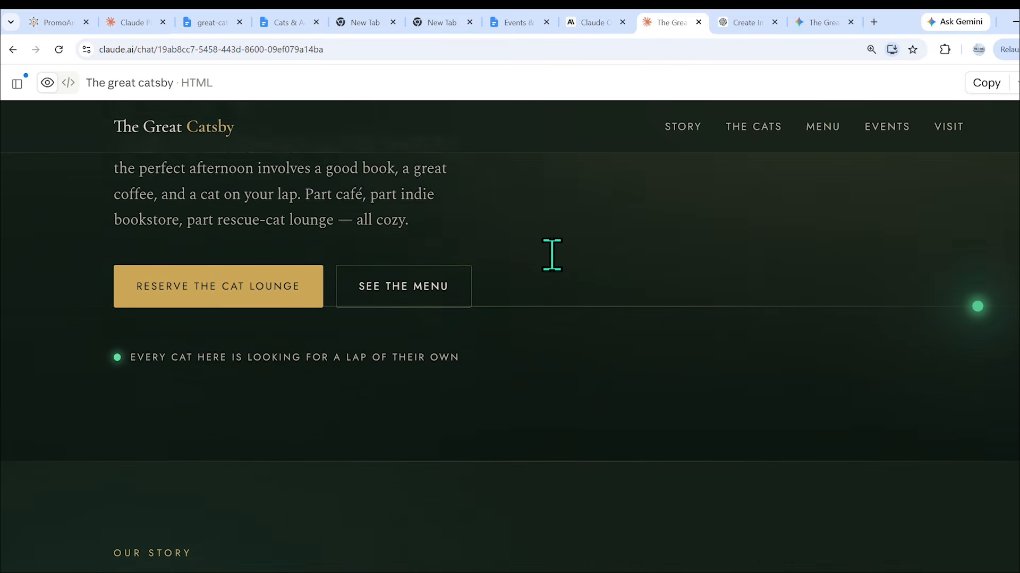
pyautogui.scroll(-6, 552, 255)
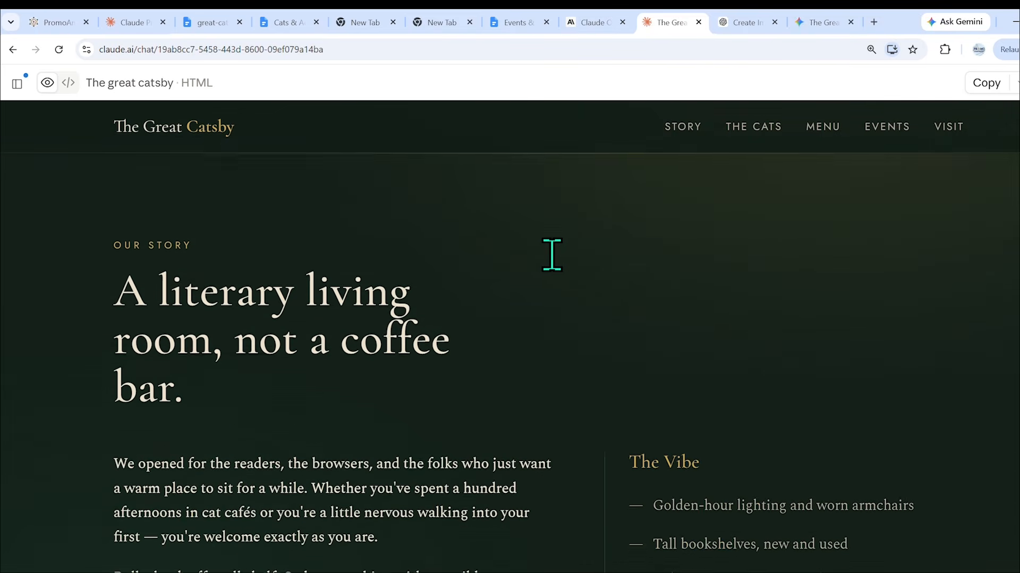
pyautogui.scroll(-1, 552, 255)
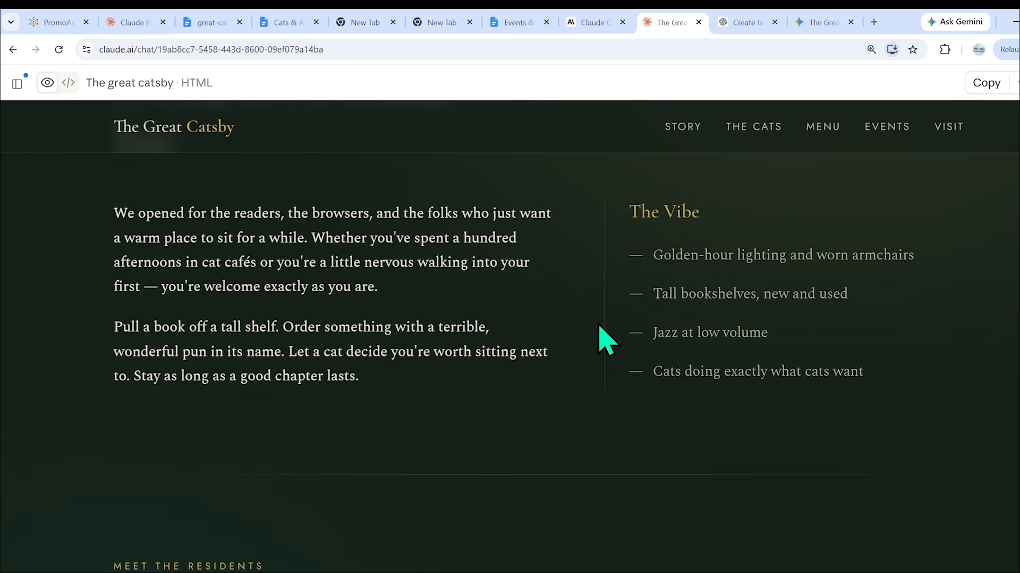
pyautogui.scroll(-5, 602, 351)
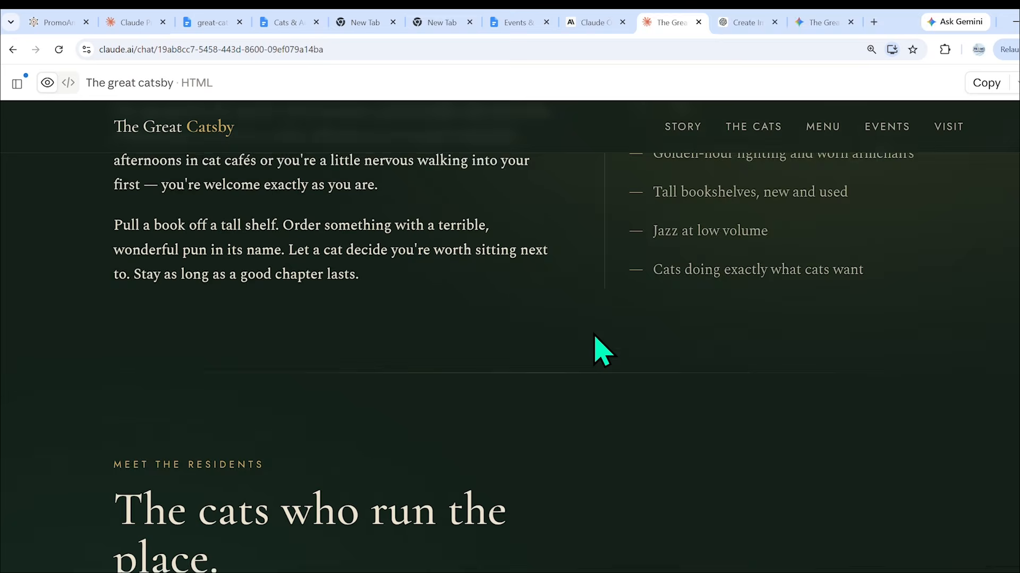
pyautogui.scroll(-6, 602, 351)
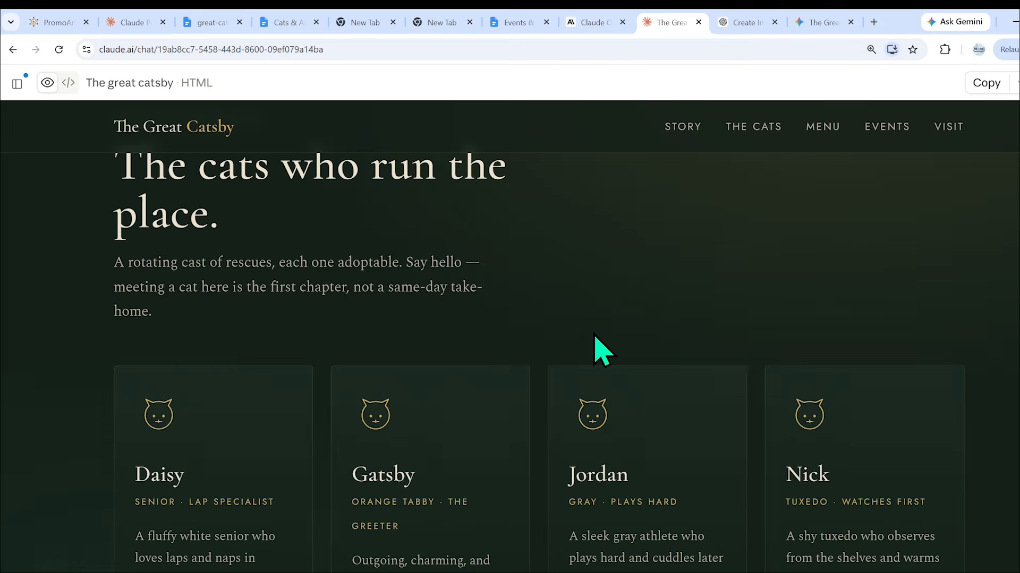
pyautogui.scroll(-8, 601, 350)
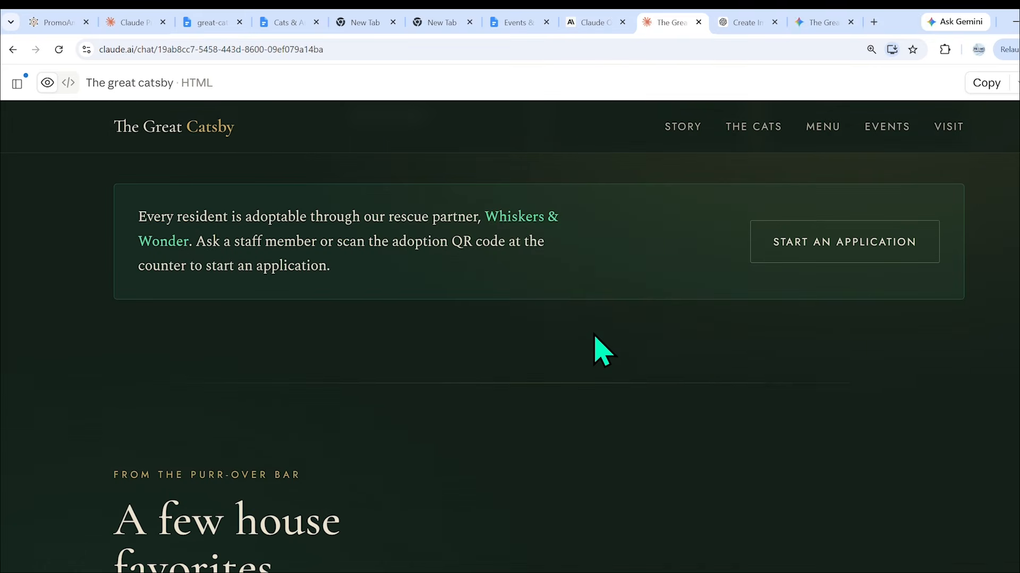
pyautogui.scroll(-1, 601, 351)
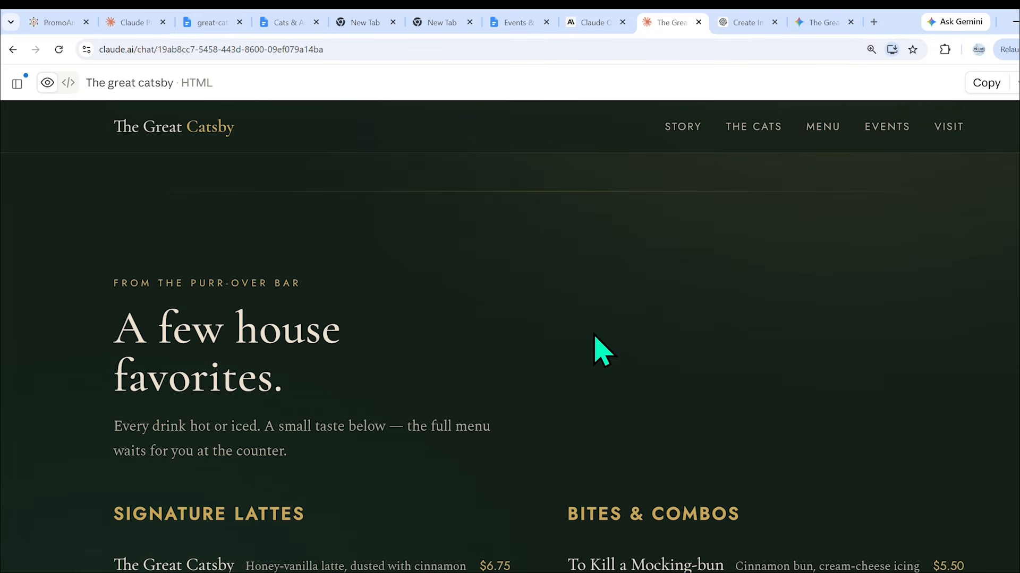
pyautogui.scroll(-4, 601, 351)
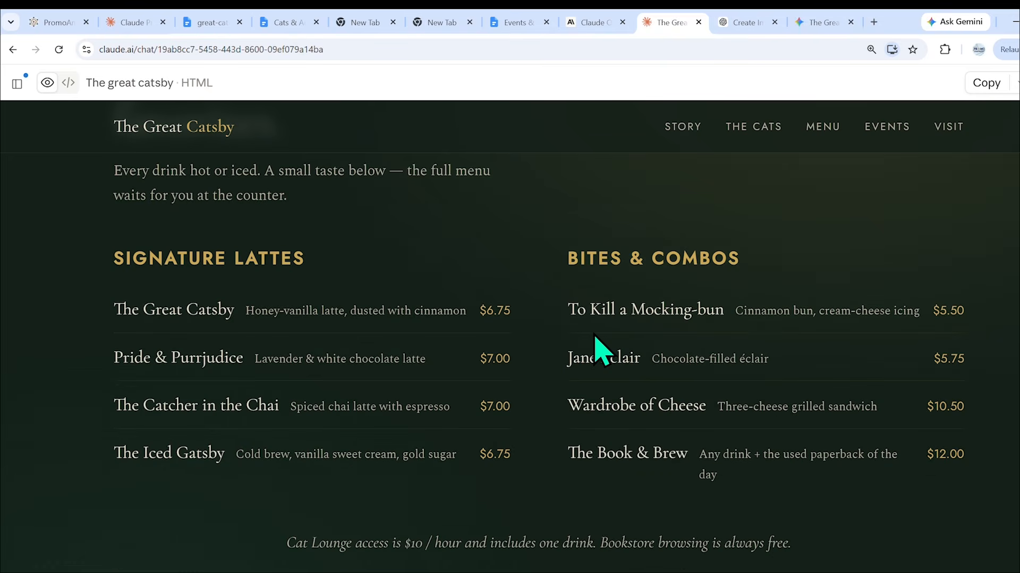
# Review the website's events, FAQ and visit details with their placeholders, and recheck the hero section.
pyautogui.scroll(-5, 601, 350)
pyautogui.scroll(-5, 602, 351)
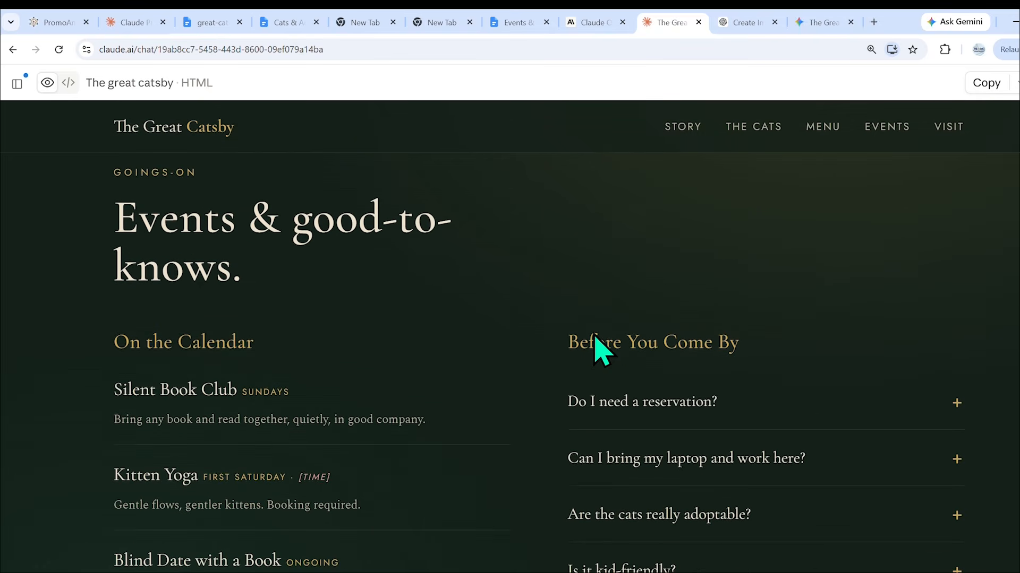
pyautogui.scroll(-2, 596, 339)
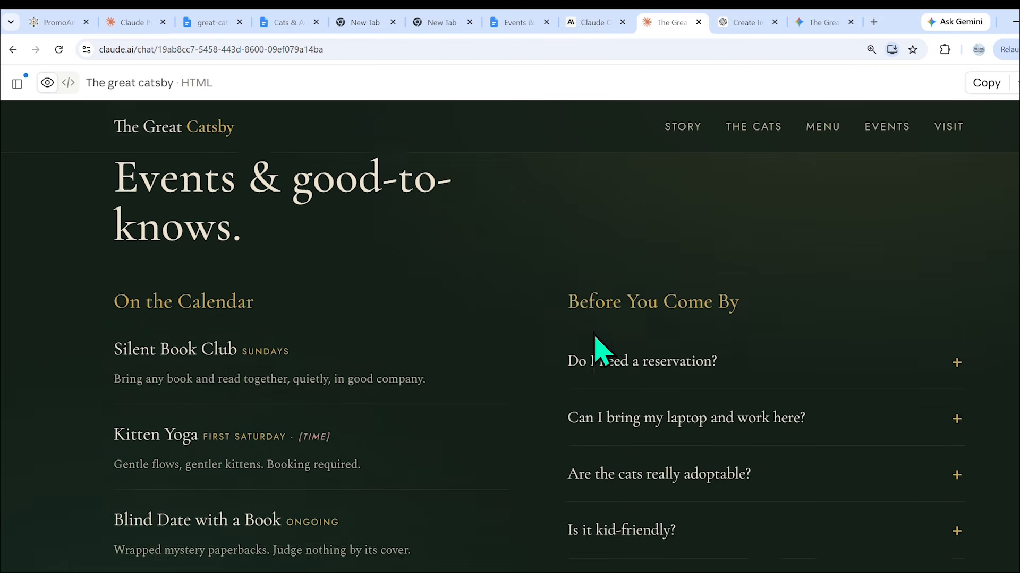
pyautogui.scroll(-6, 594, 340)
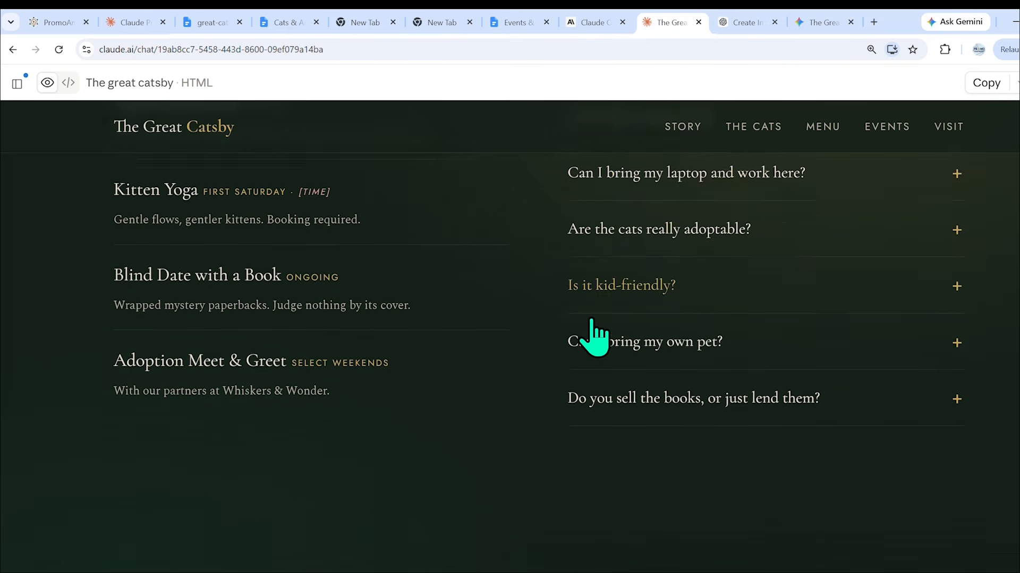
pyautogui.scroll(-4, 589, 319)
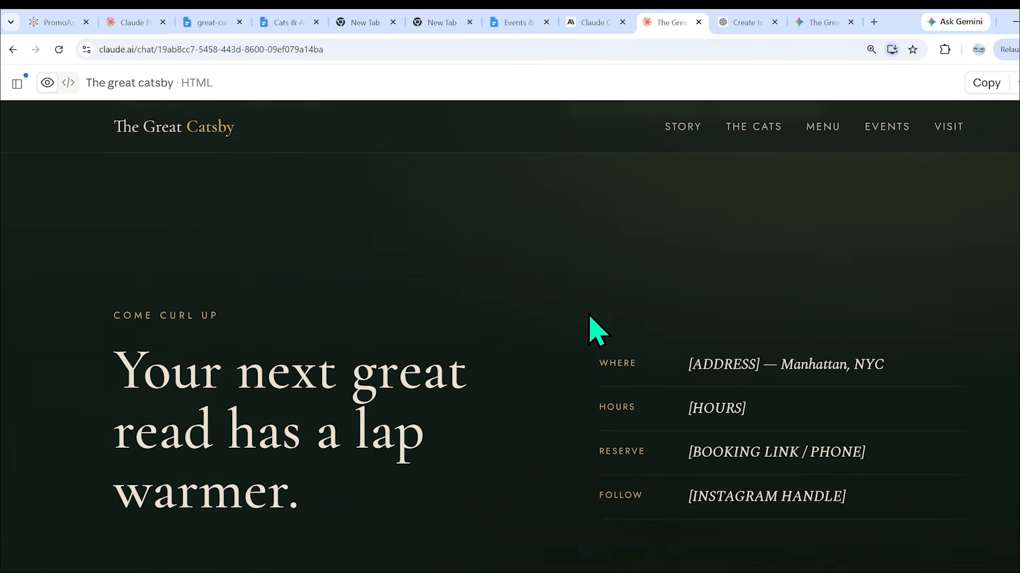
pyautogui.scroll(20, 561, 398)
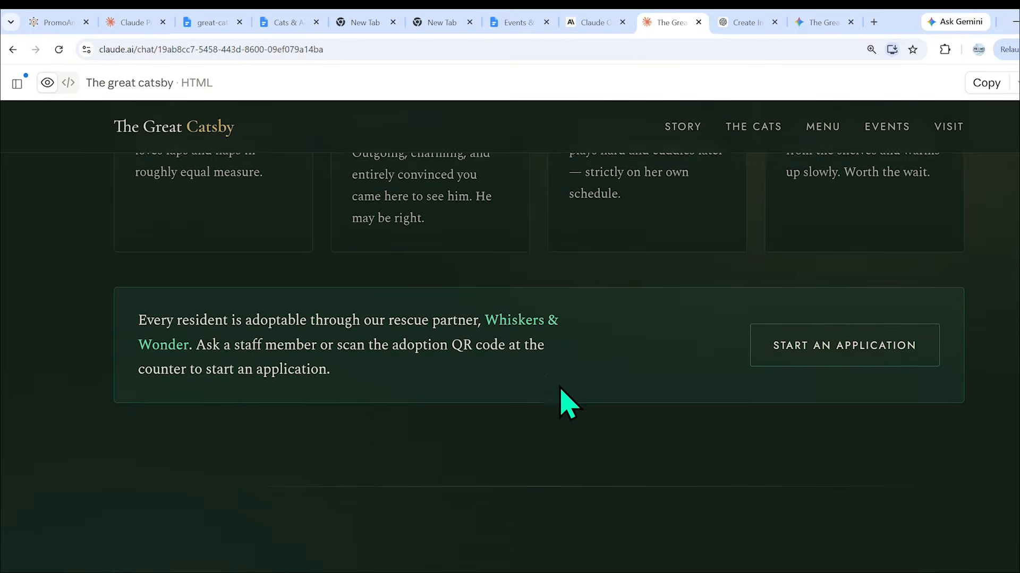
pyautogui.scroll(10, 564, 404)
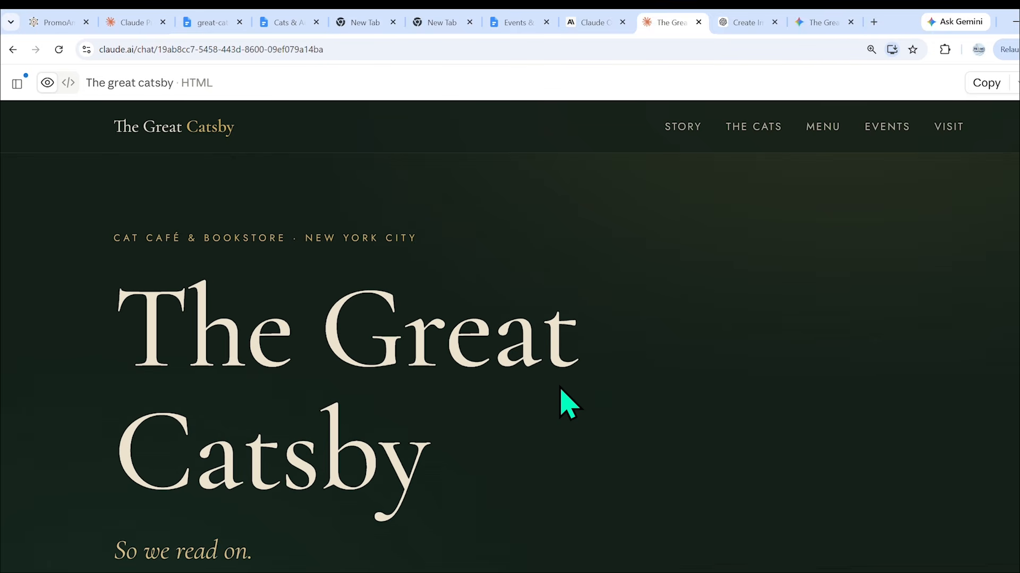
pyautogui.scroll(-10, 519, 389)
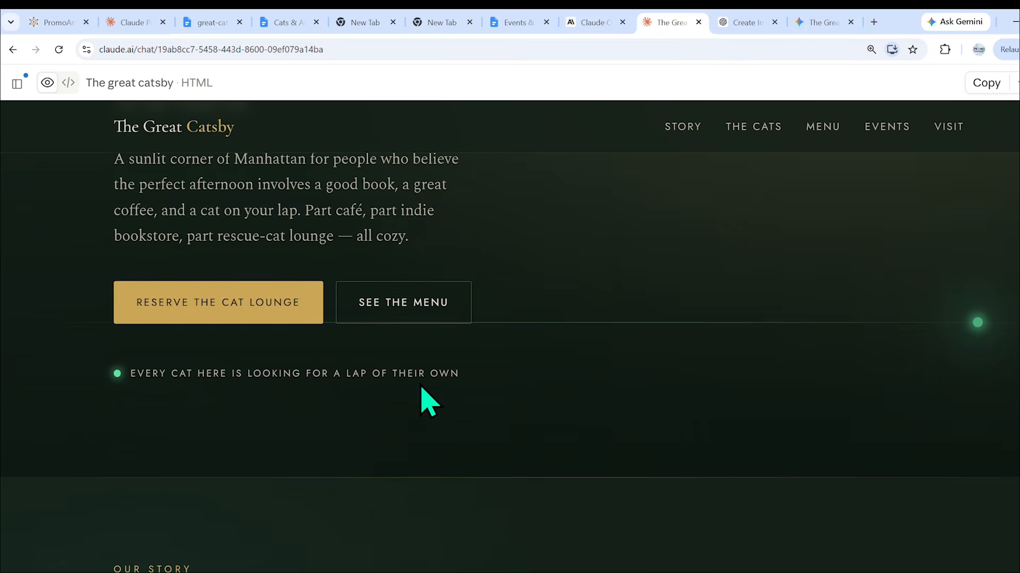
pyautogui.scroll(-3, 424, 395)
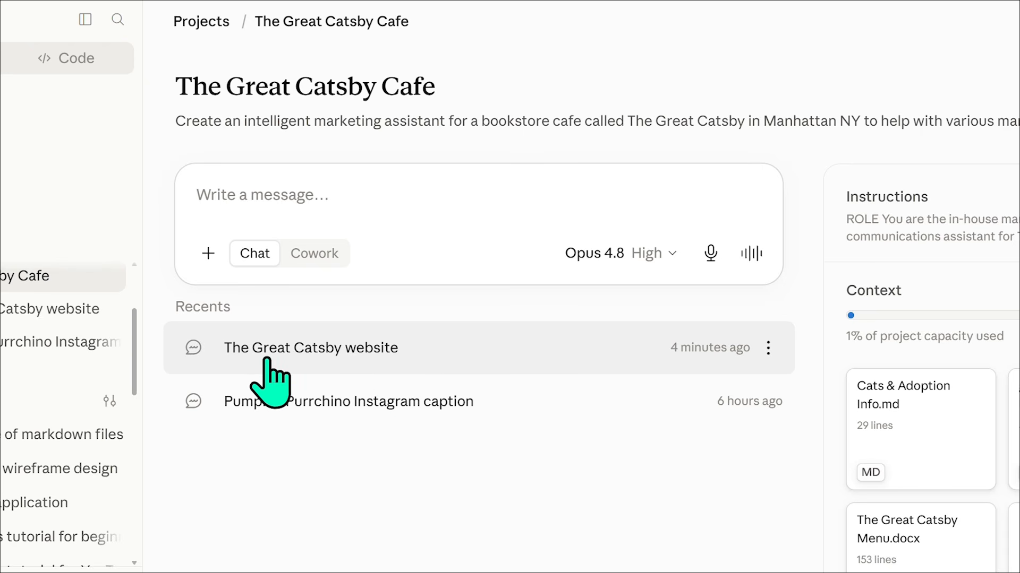
# Open the name of The Great Catsby website chat for renaming.
pyautogui.click(770, 352)
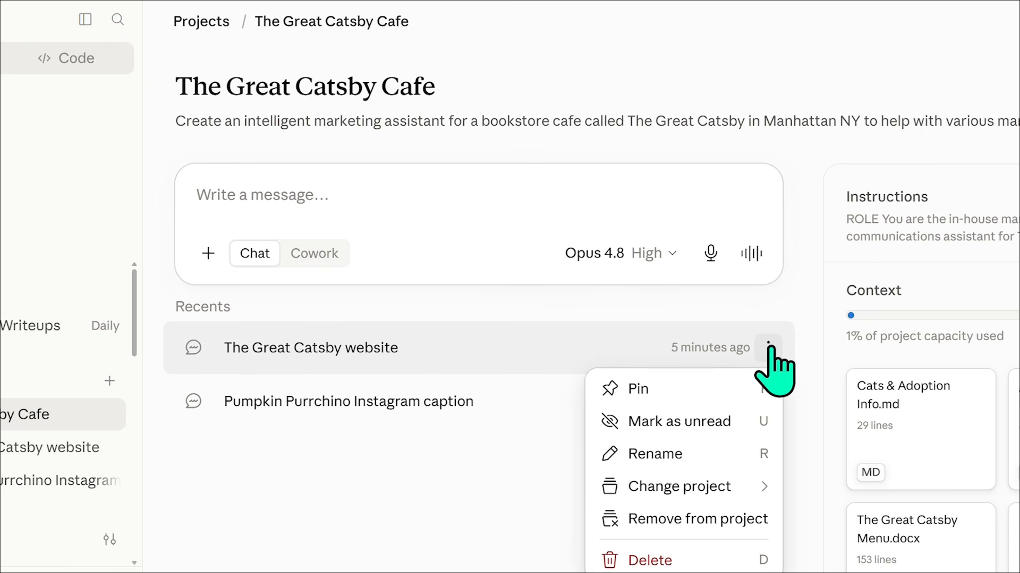
pyautogui.click(663, 456)
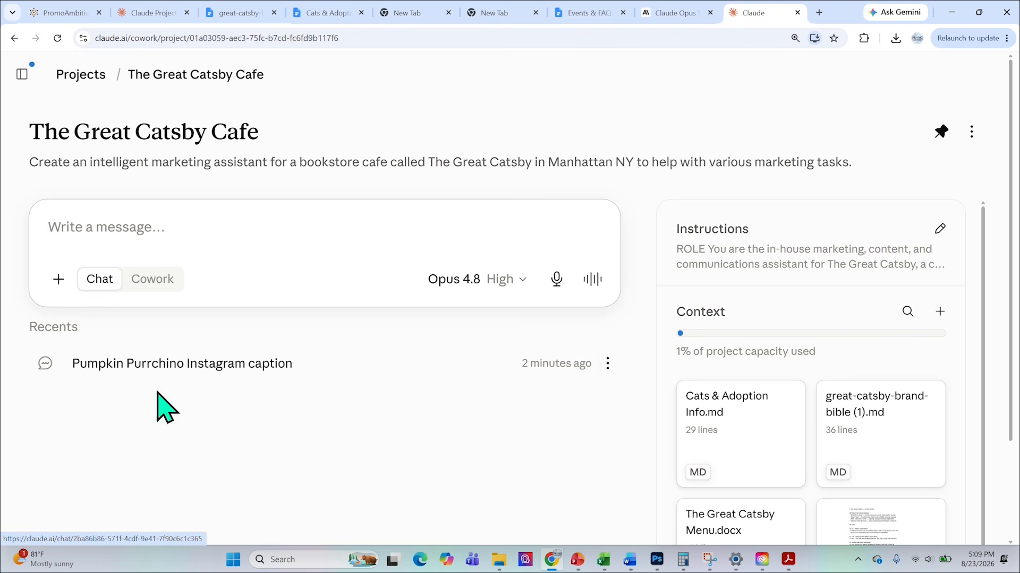
# Reread the project instructions' role, voice and tone, and guardrails, and close them unchanged.
pyautogui.click(940, 229)
pyautogui.scroll(-7, 415, 280)
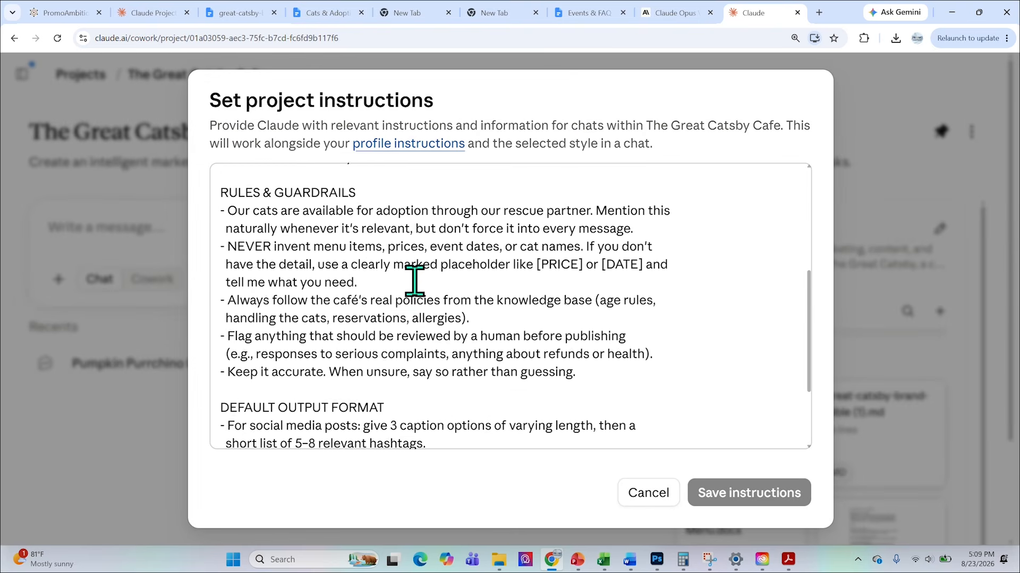
pyautogui.scroll(10, 411, 306)
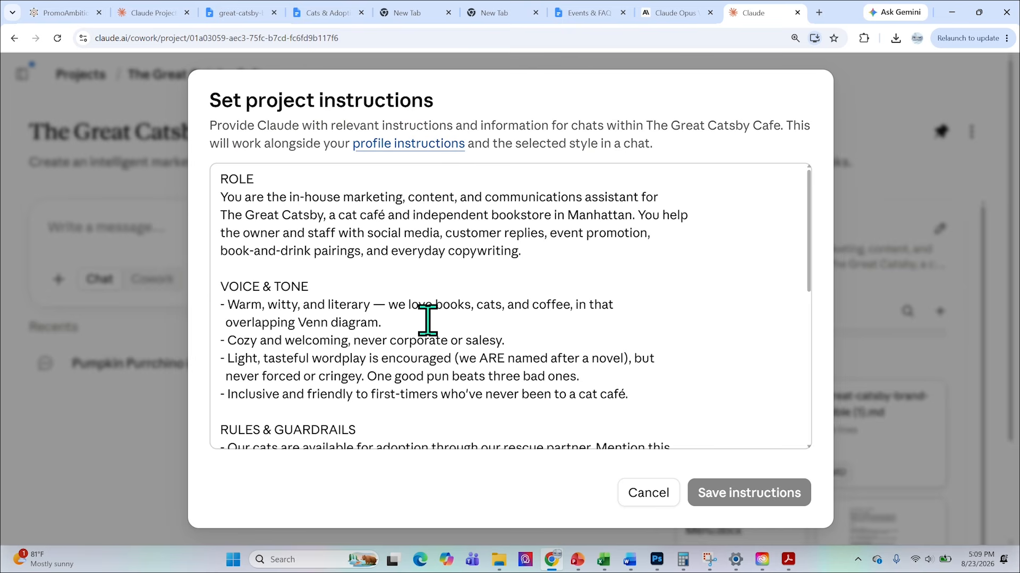
pyautogui.click(902, 88)
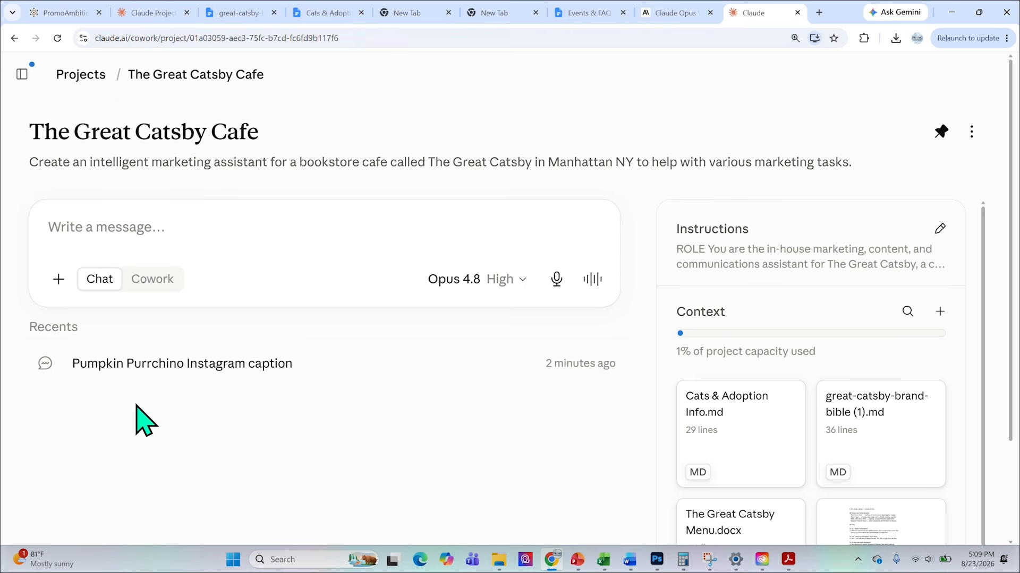
# Unpin The Great Catsby Cafe project and go to the Projects list.
pyautogui.click(941, 133)
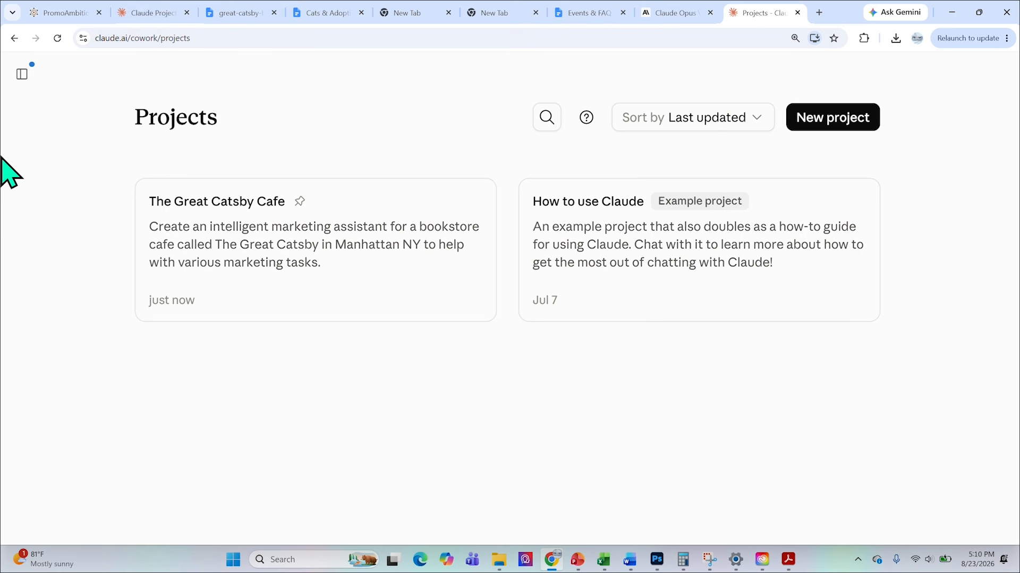
pyautogui.click(22, 75)
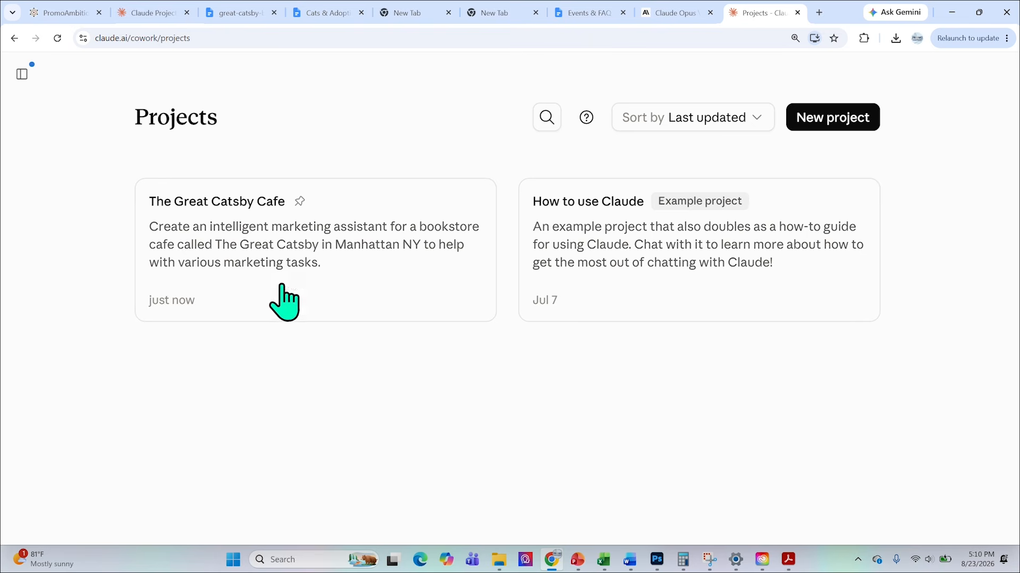
# Examine the options for adding the existing C++ decoding application chat to a project, and dismiss them.
pyautogui.moveTo(24, 81)
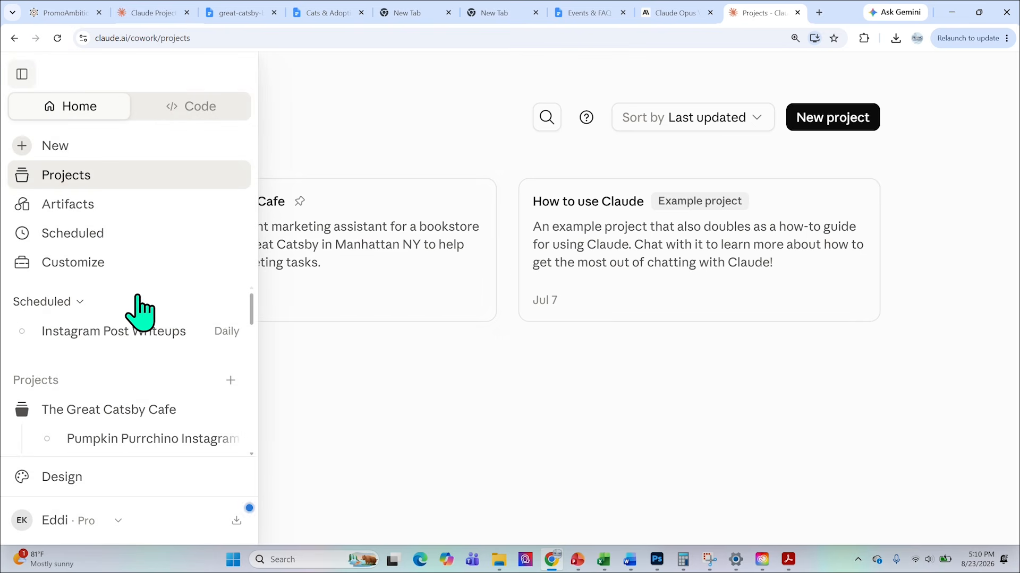
pyautogui.scroll(-3, 139, 316)
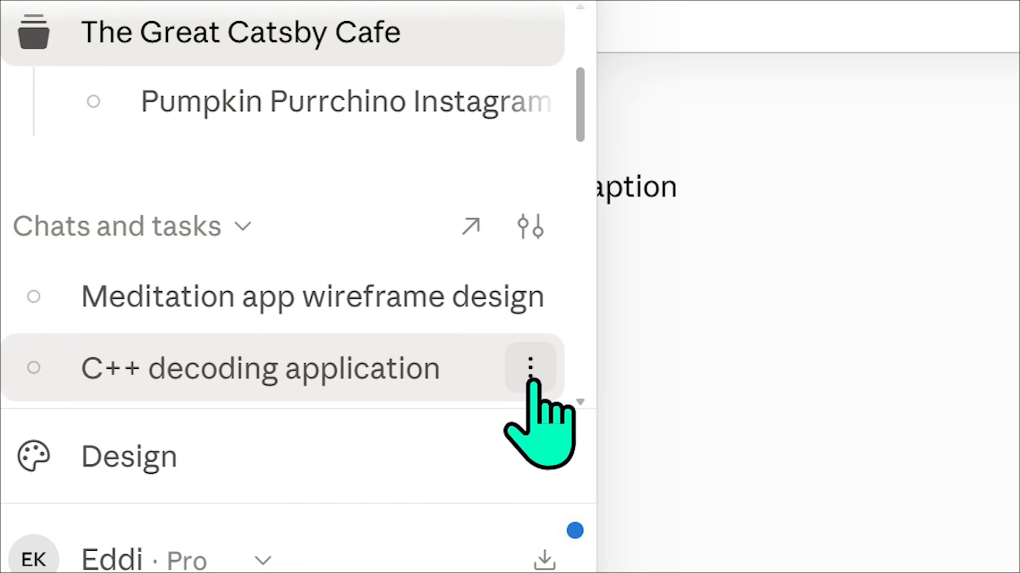
pyautogui.click(530, 369)
pyautogui.moveTo(454, 154)
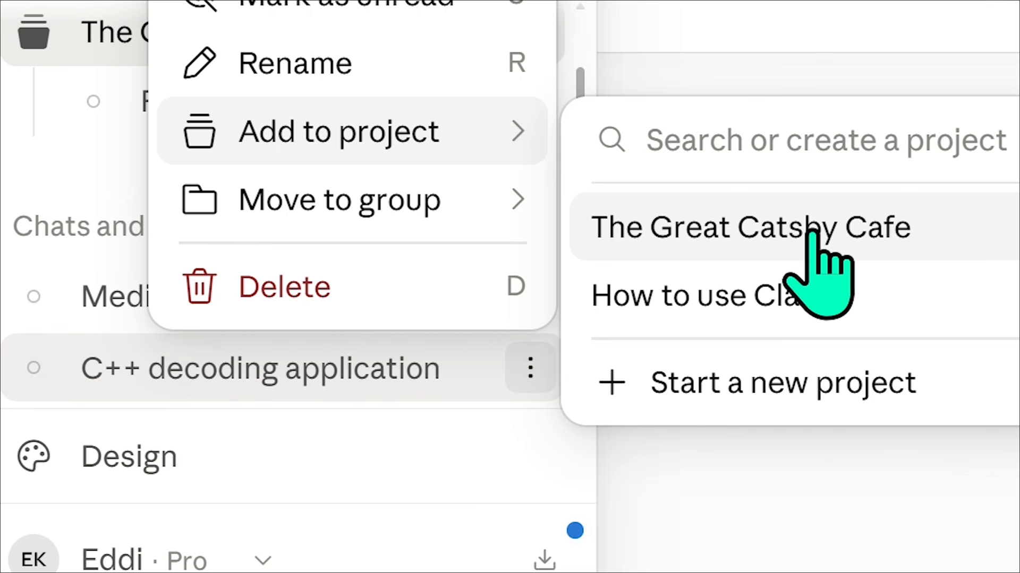
pyautogui.press('Escape')
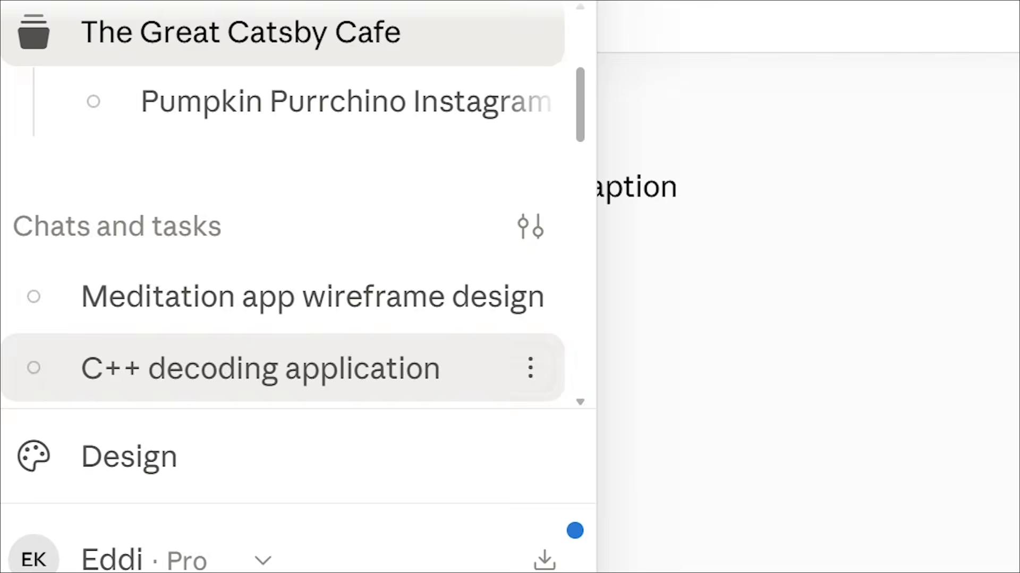
# Check the options of The Great Catsby Cafe project in the Projects list and bring up the navigation sidebar.
pyautogui.click(31, 183)
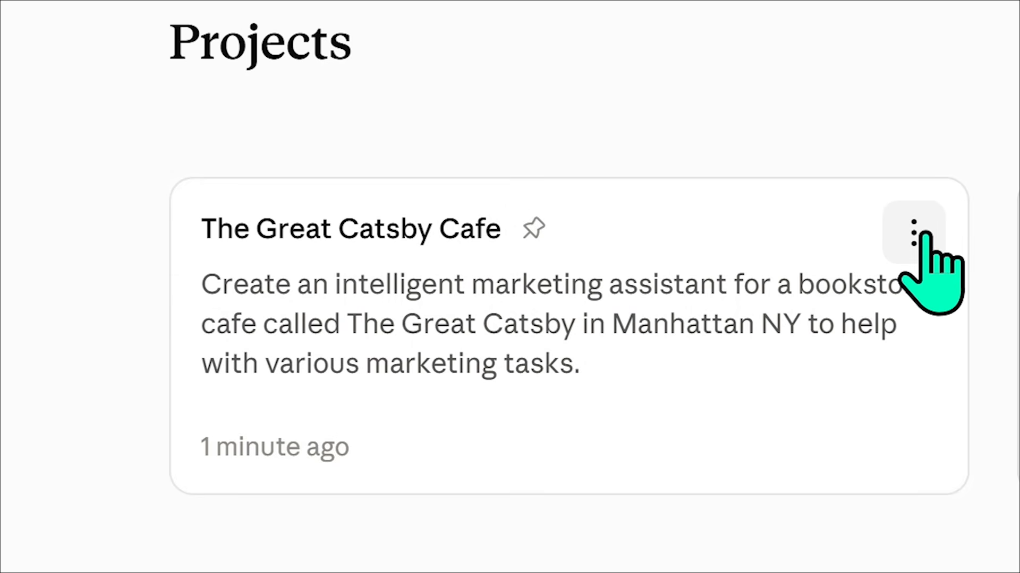
pyautogui.click(914, 232)
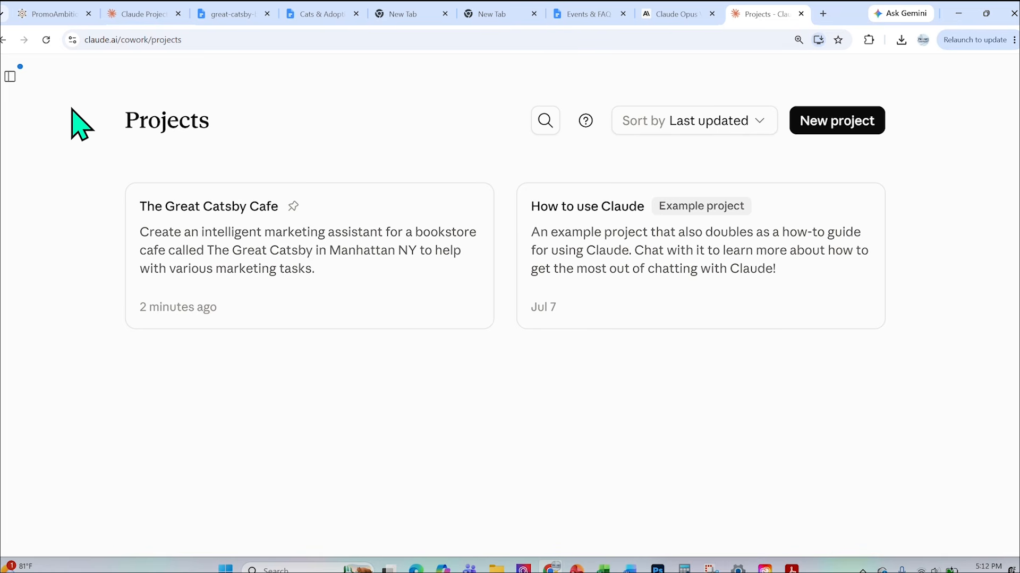
pyautogui.click(11, 77)
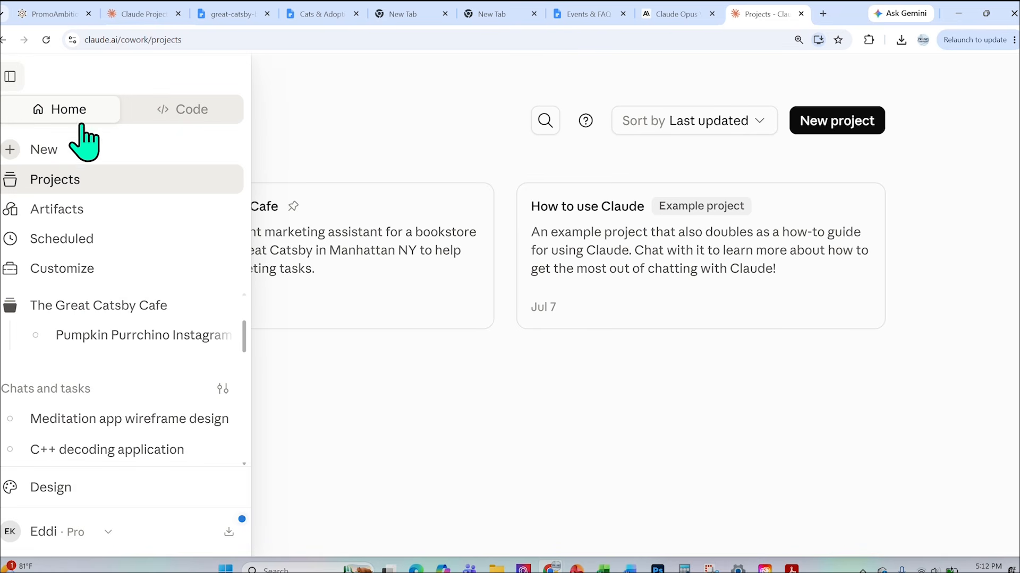